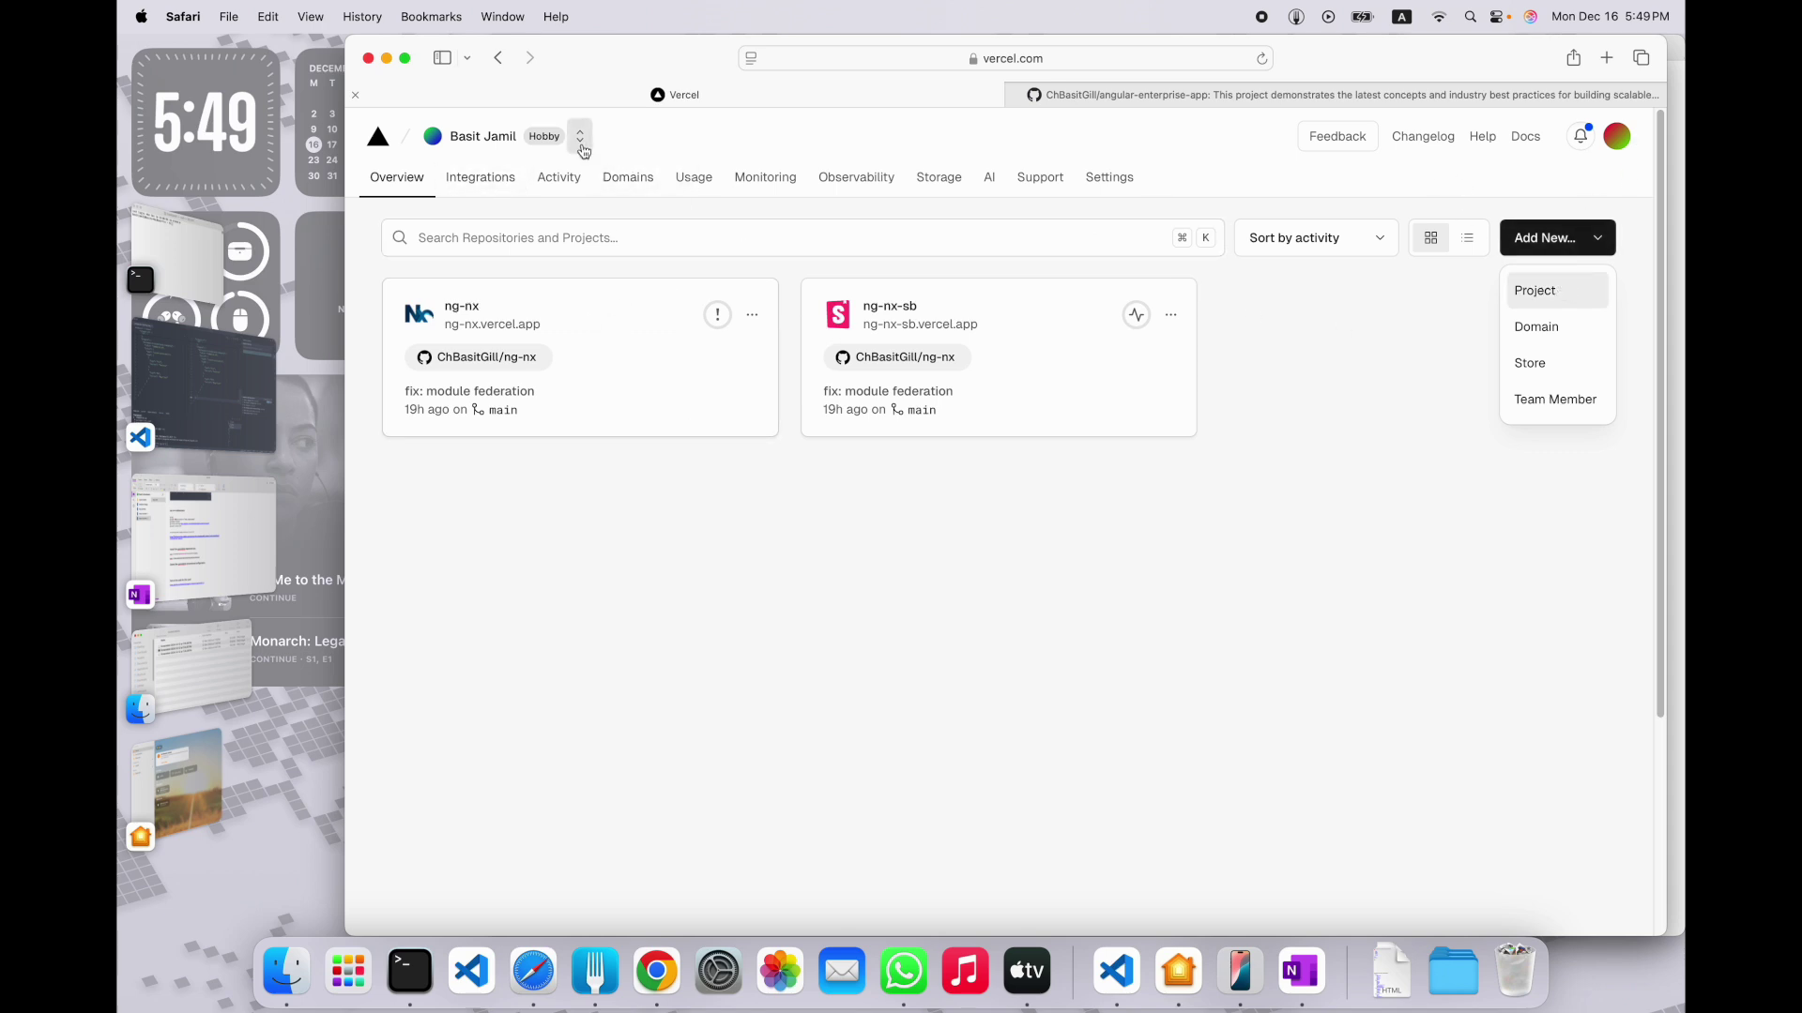
Start a new project and review which repositories the Vercel GitHub app can access, leaving the permissions as they are
left_click(1512, 288)
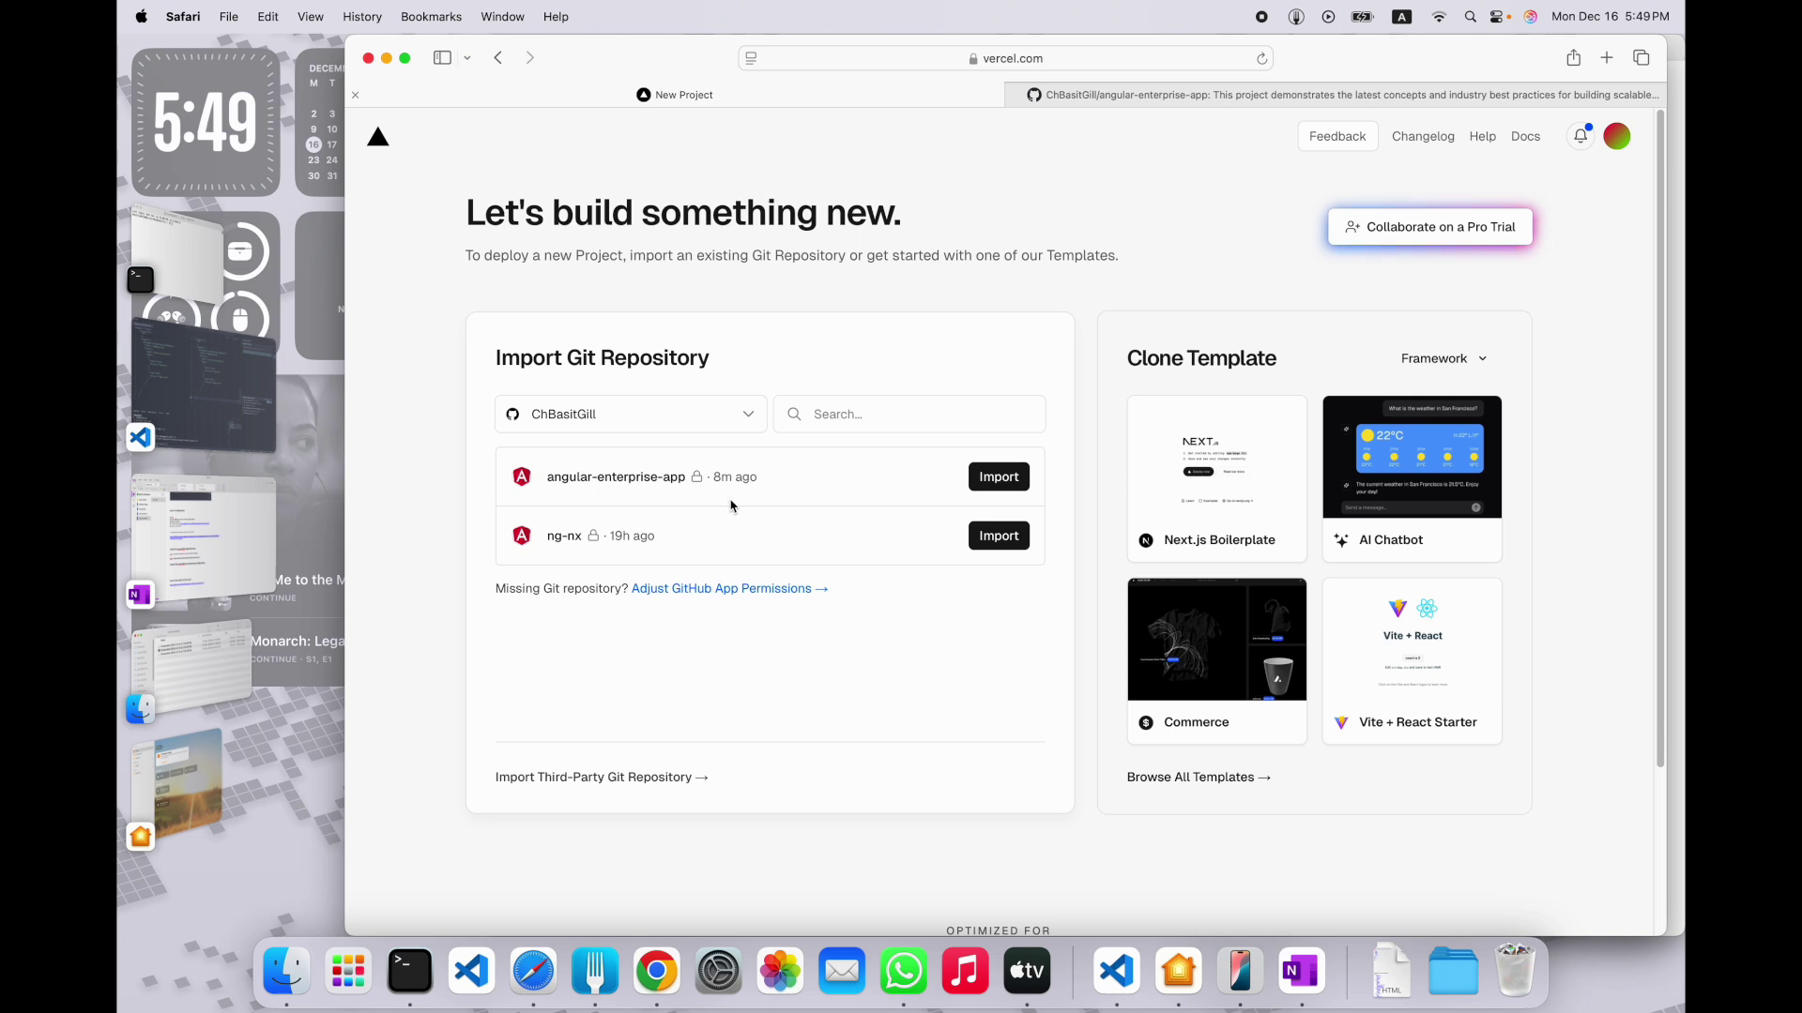
left_click(705, 589)
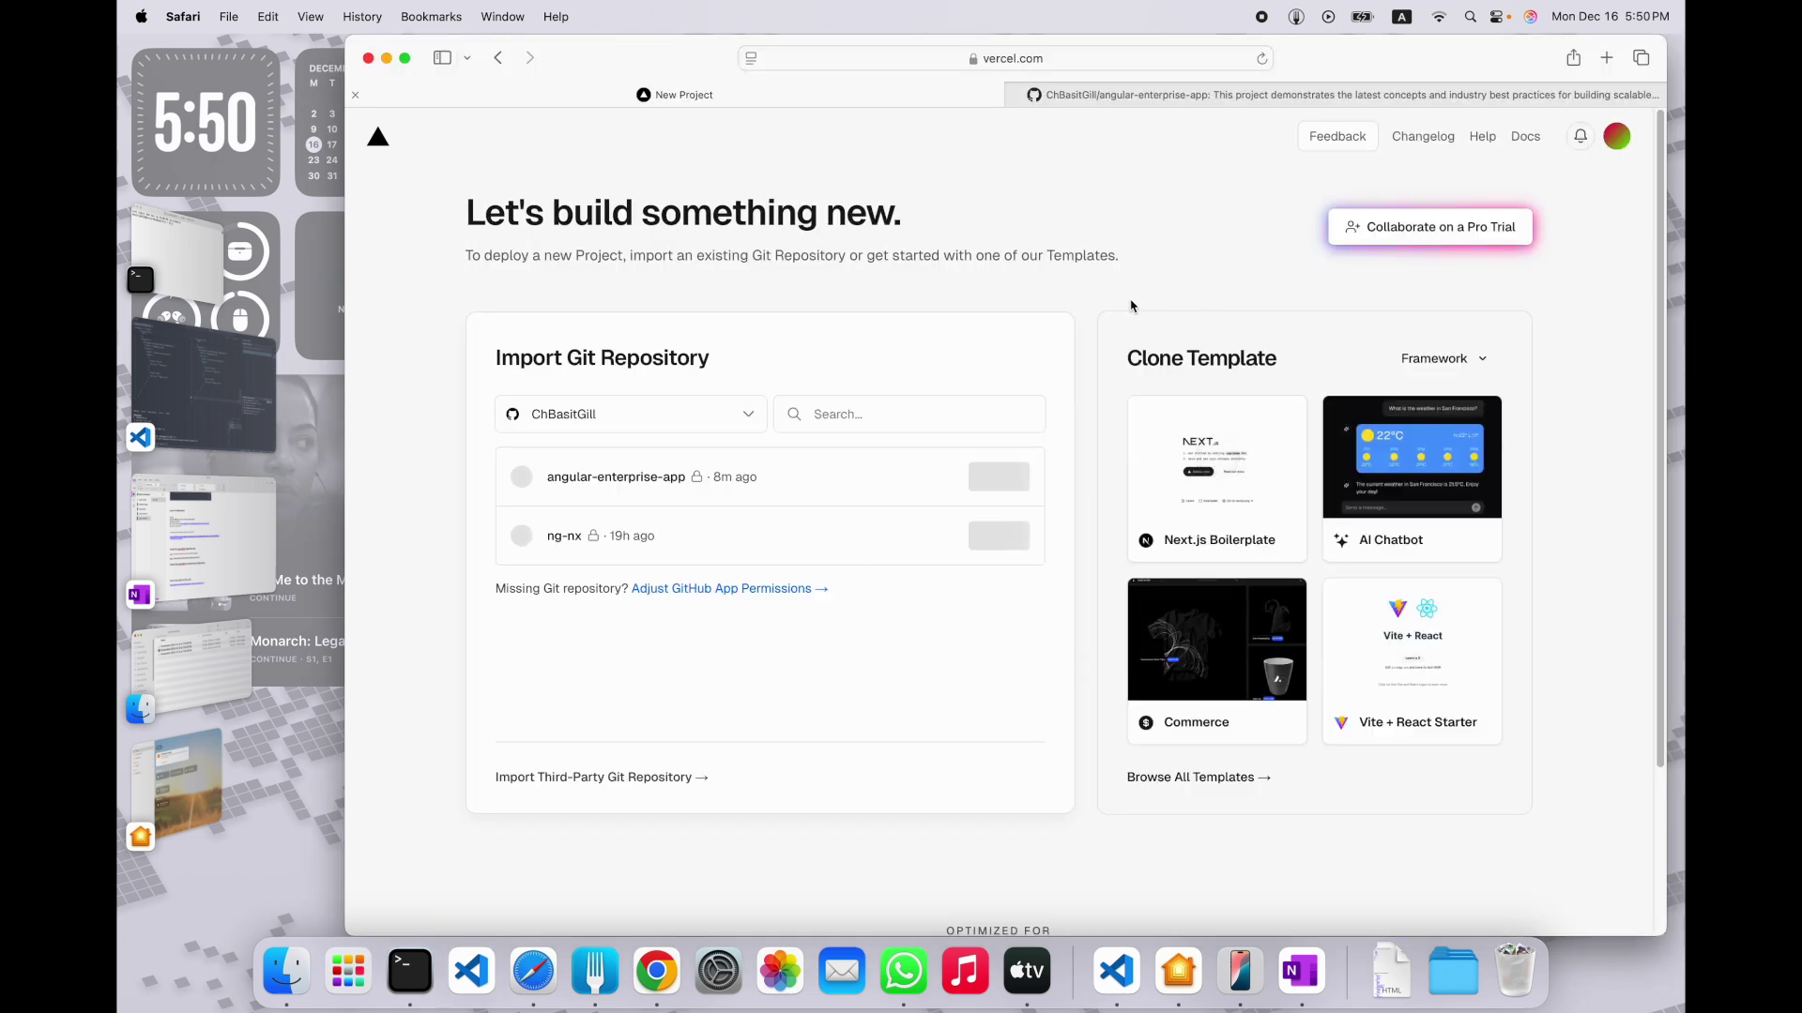
left_click(755, 589)
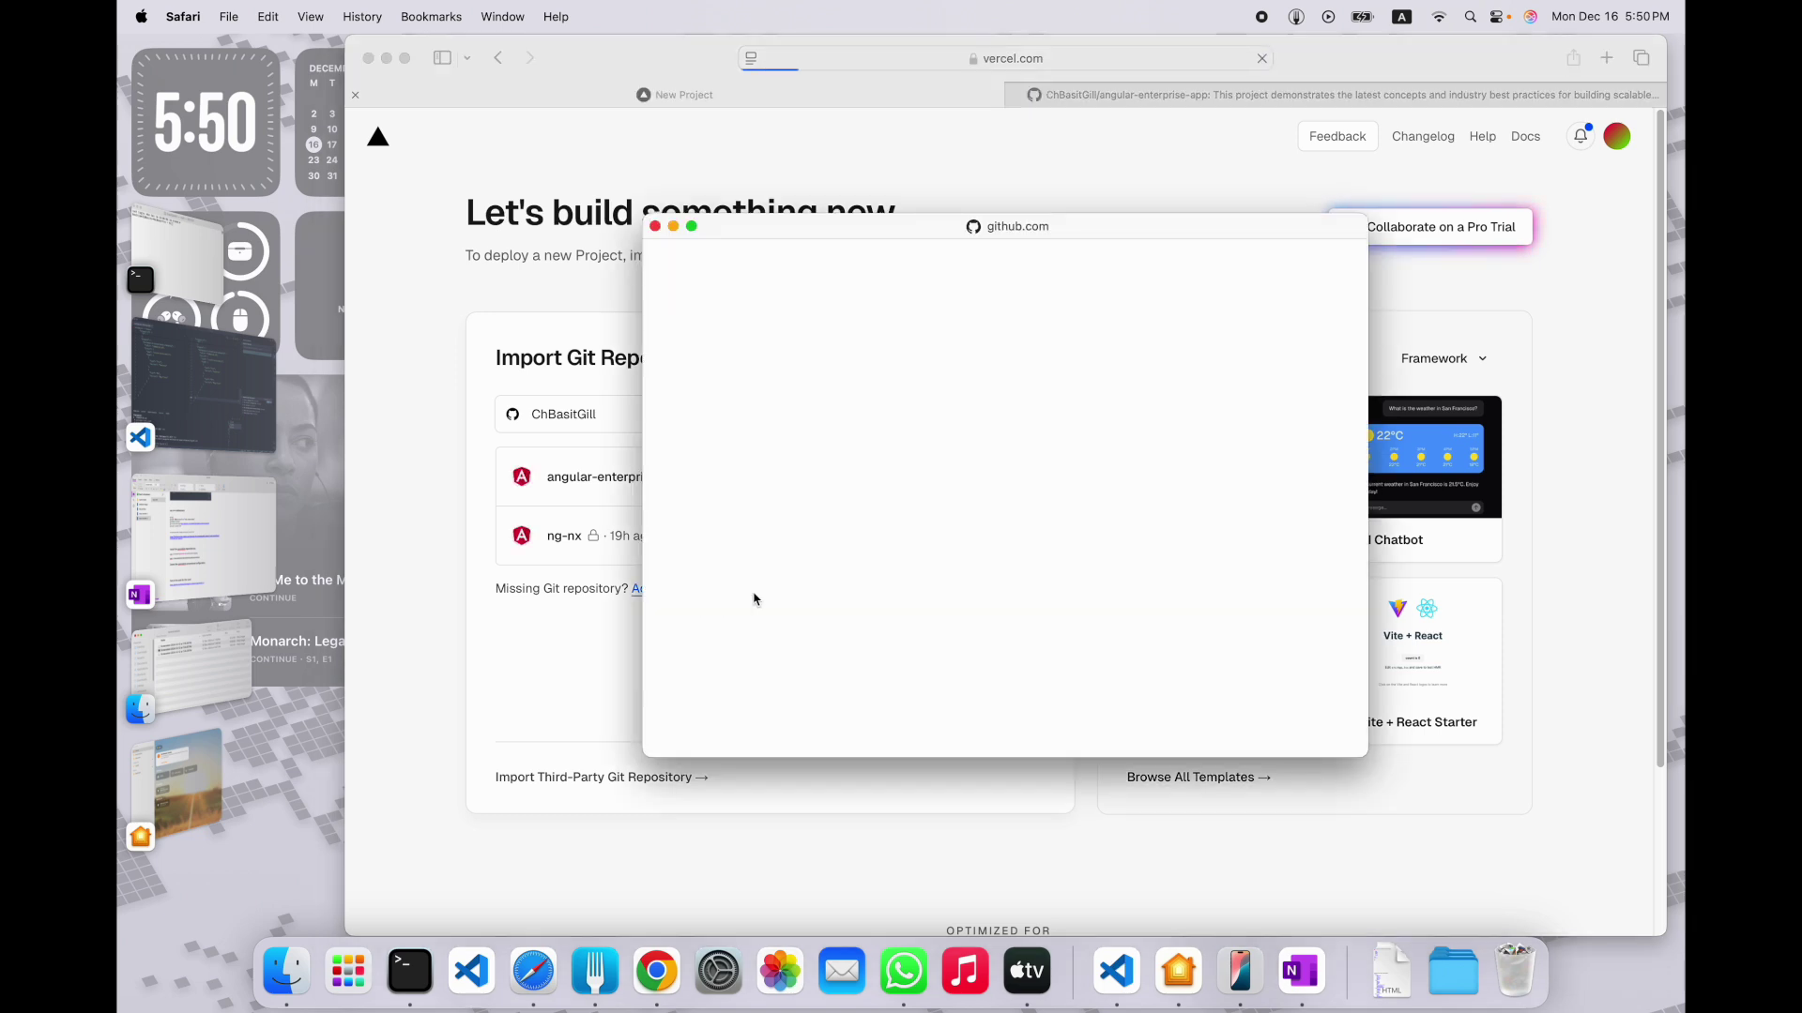
left_click(1188, 493)
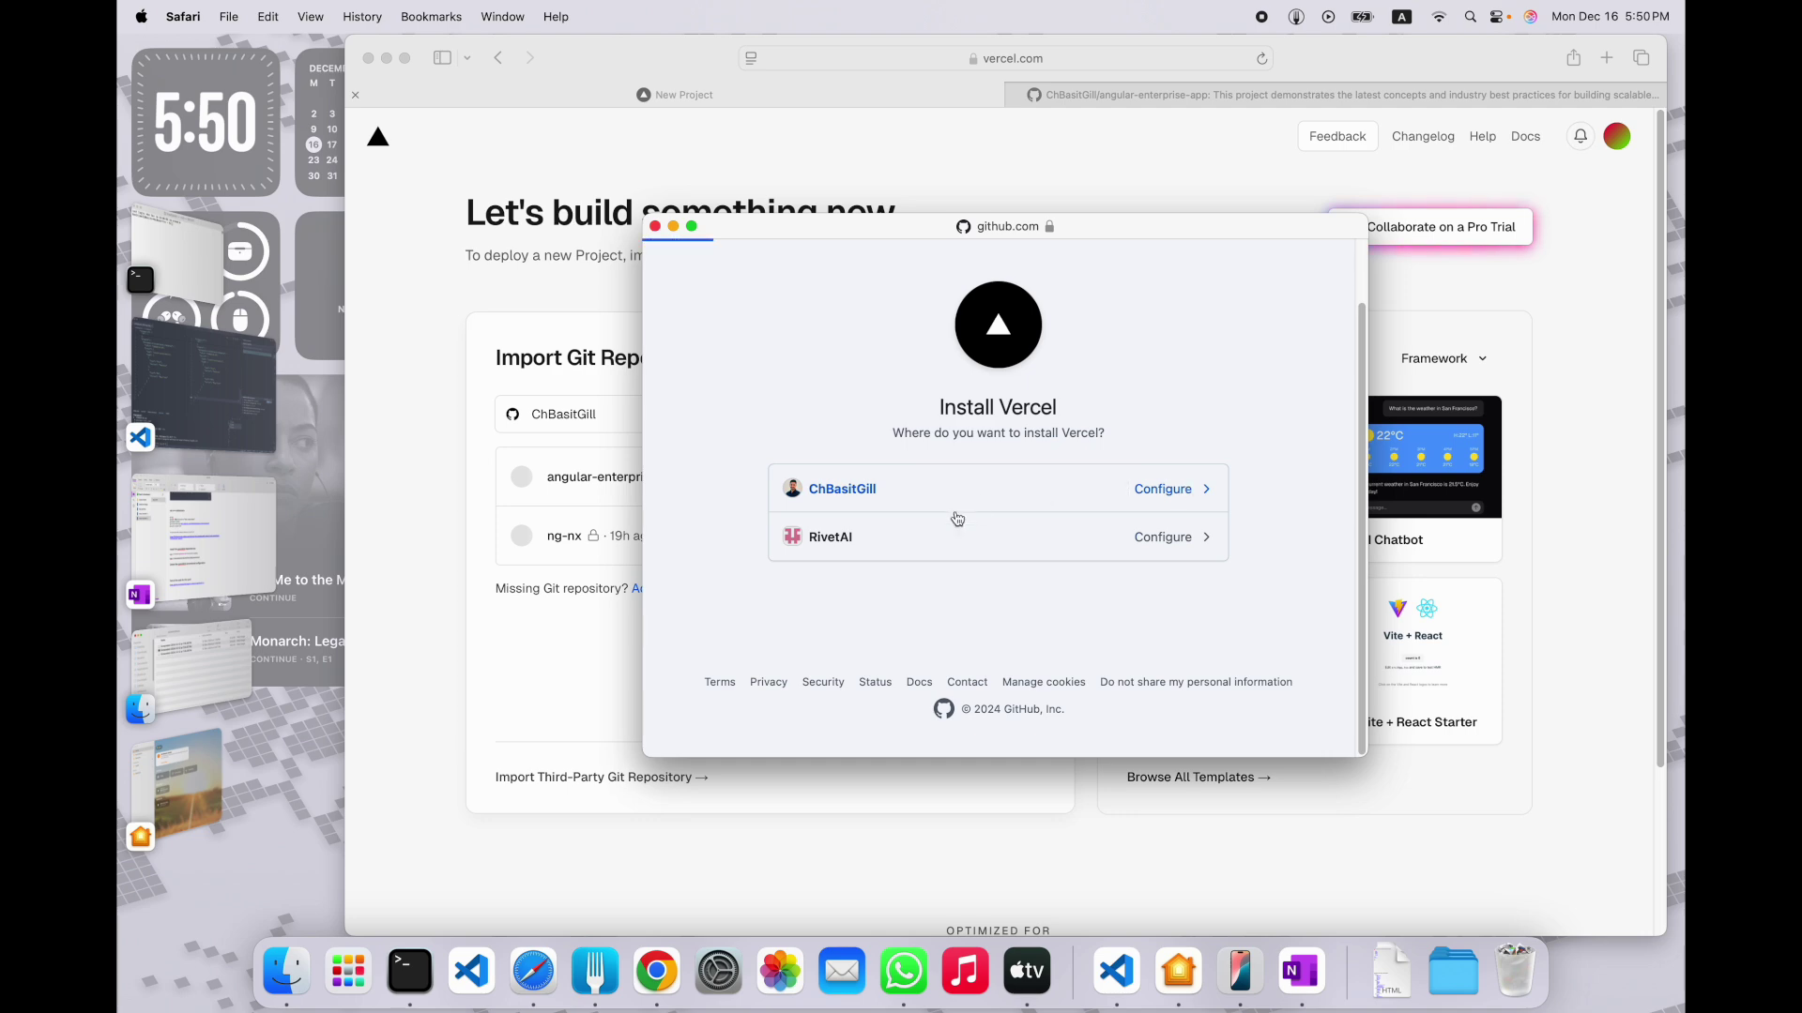
scroll(776, 510, "down", 10)
scroll(779, 403, "up", 3)
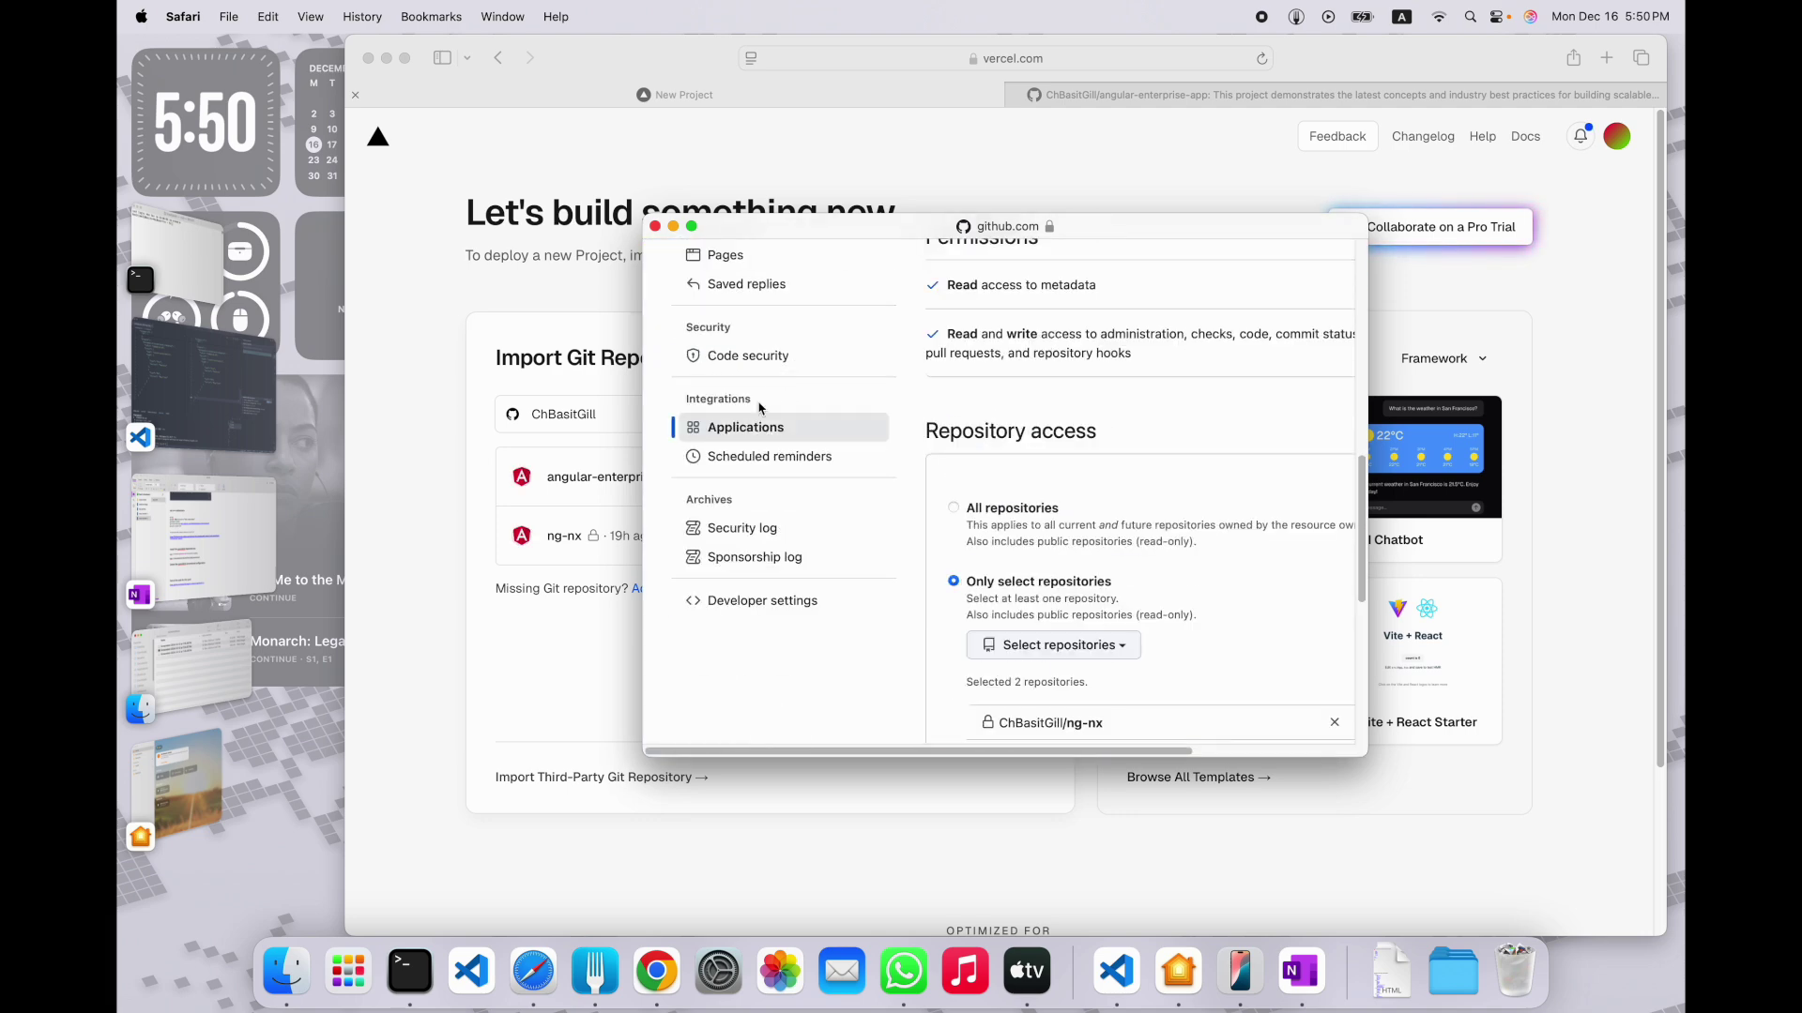
scroll(1039, 366, "down", 3)
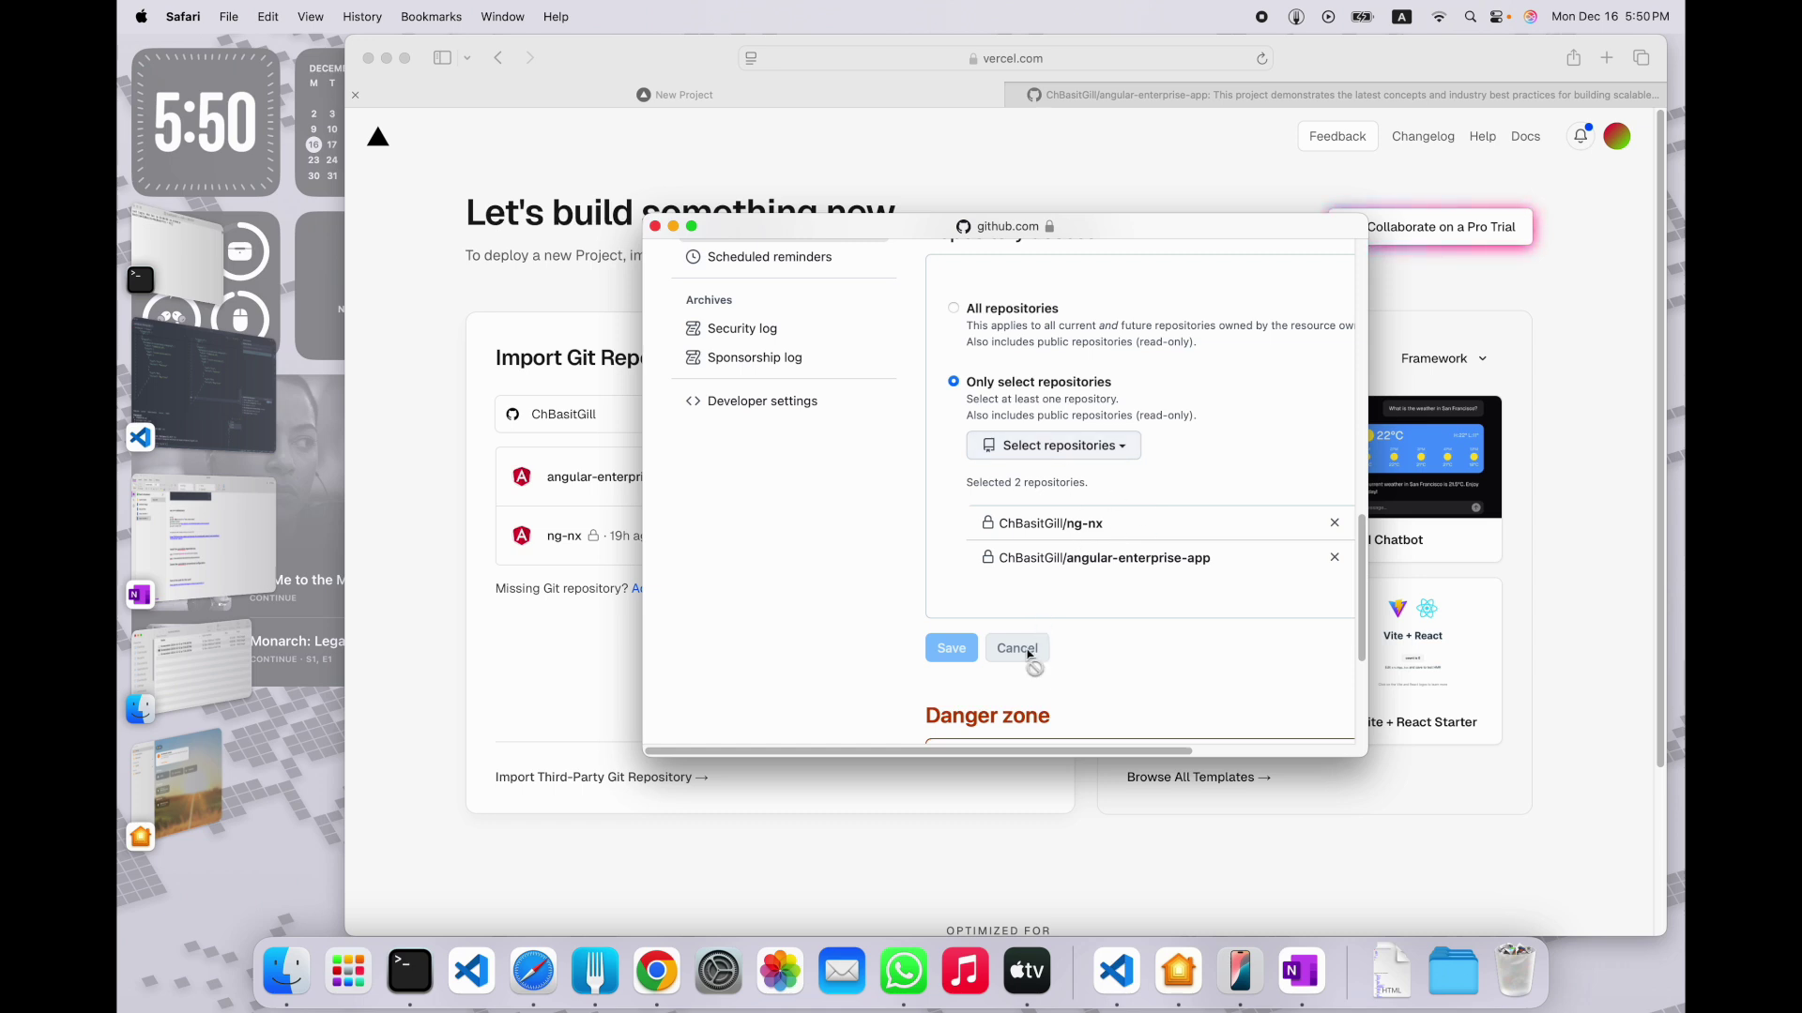
left_click(655, 227)
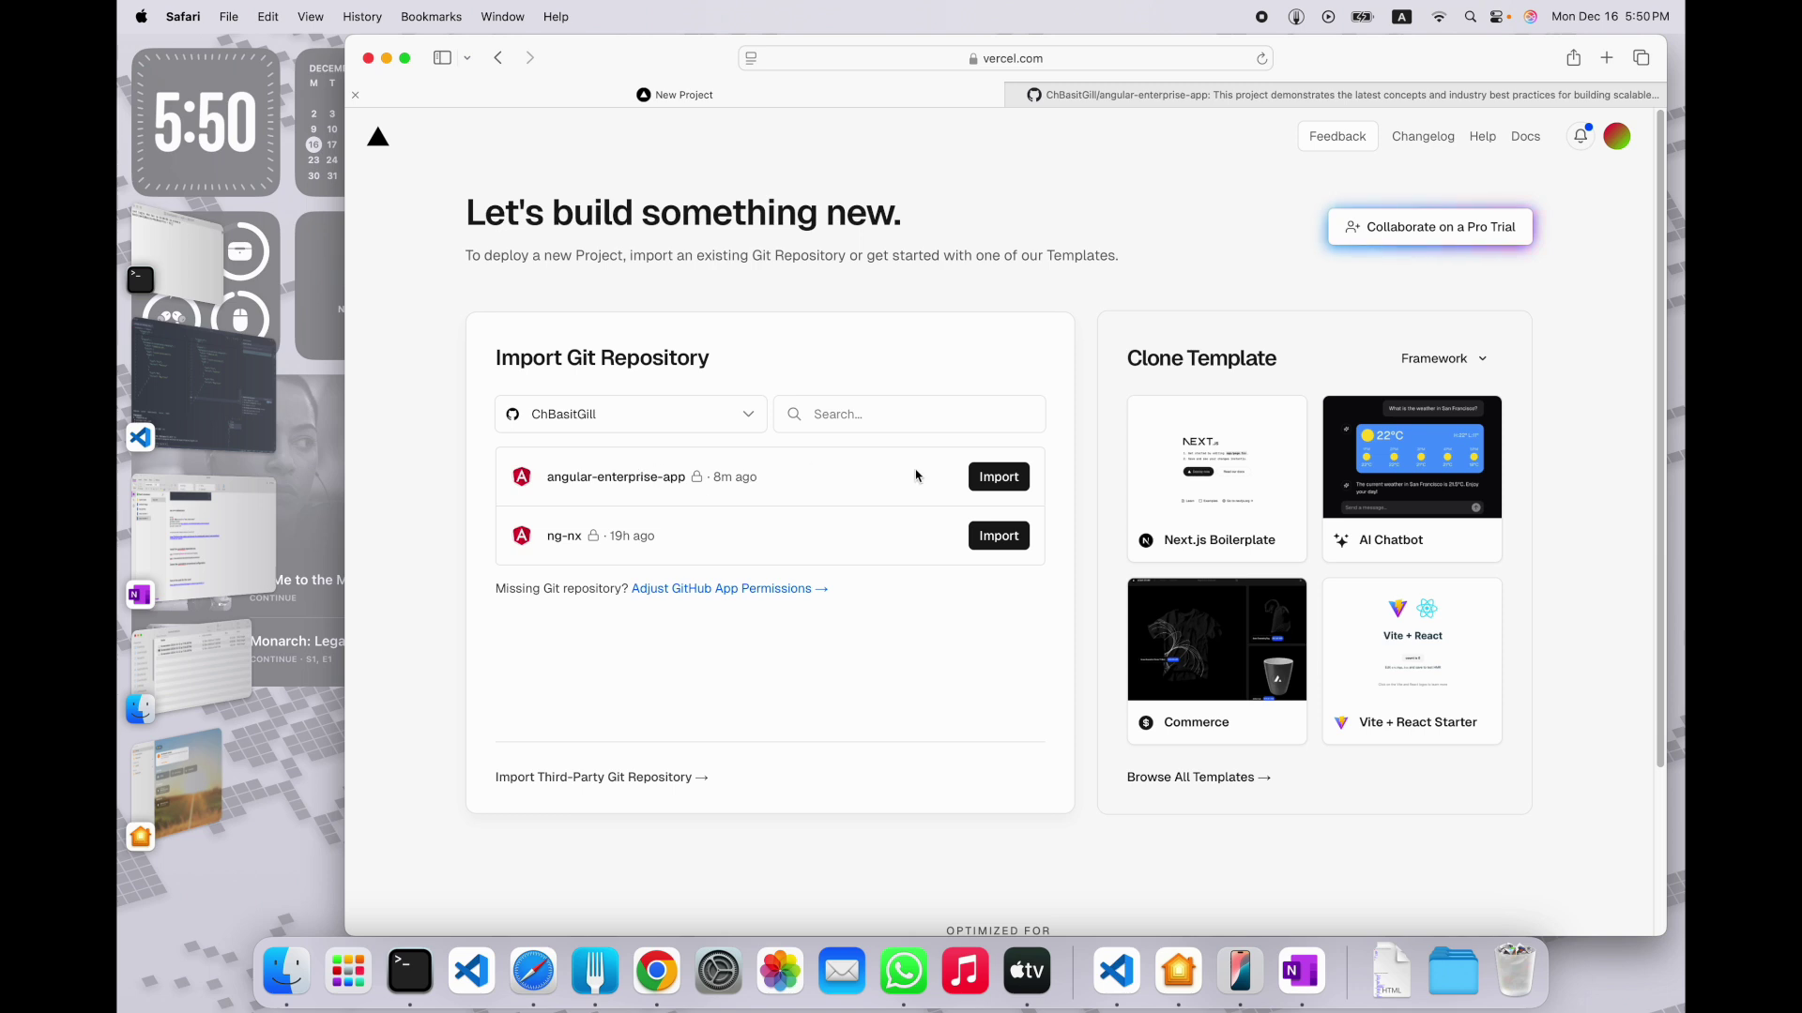
Import the angular-enterprise-app repository under its default project name and keep Angular as the framework preset
left_click_drag(550, 480, 686, 479)
left_click(994, 479)
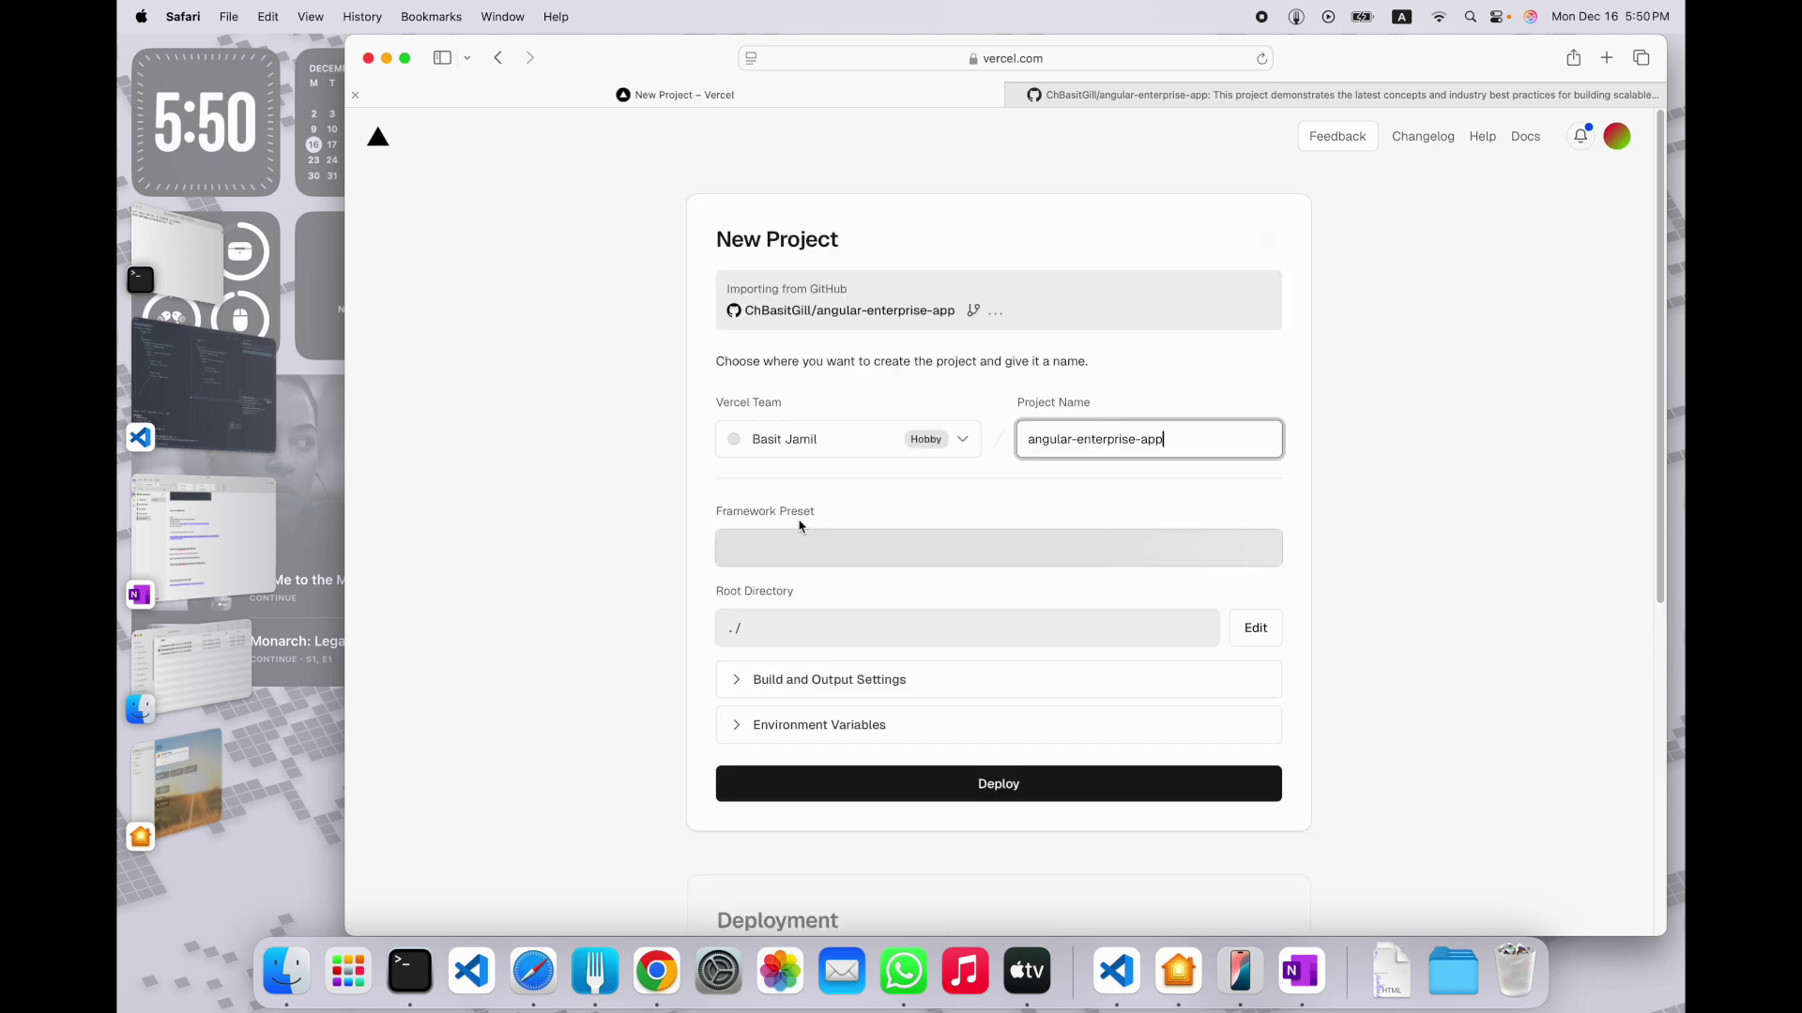
scroll(1160, 549, "down", 3)
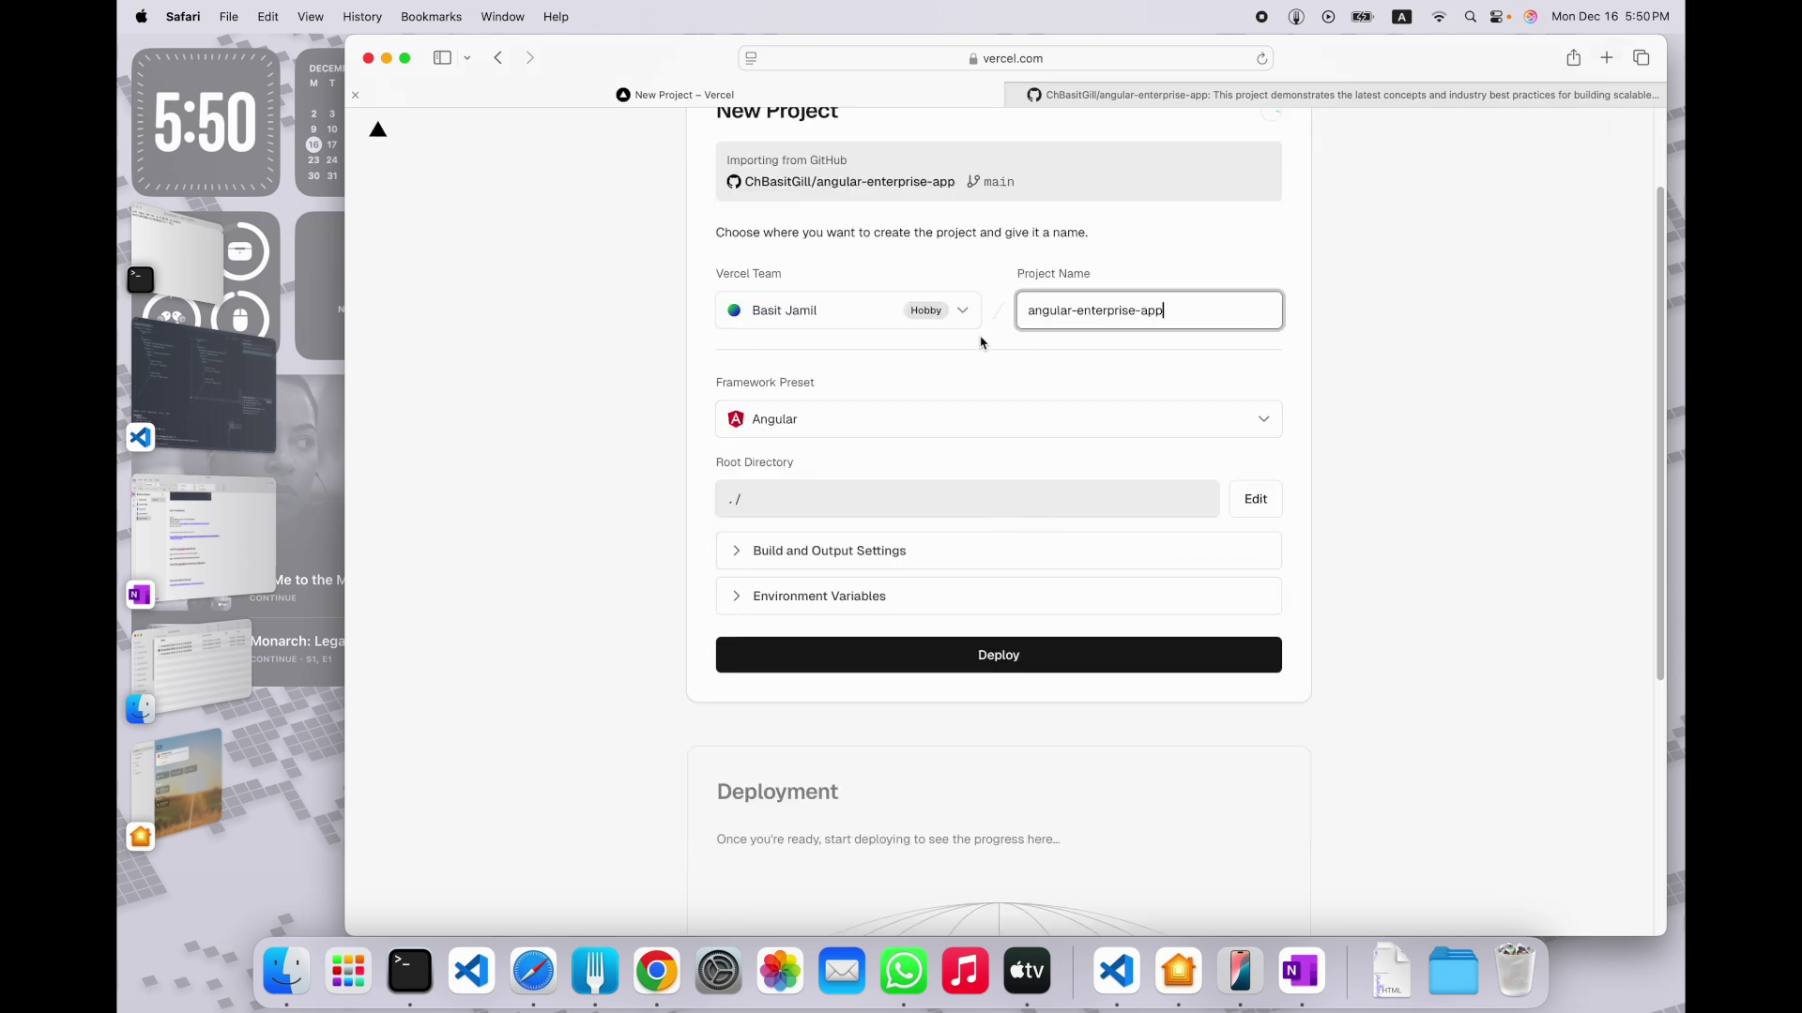
left_click_drag(1165, 311, 1029, 298)
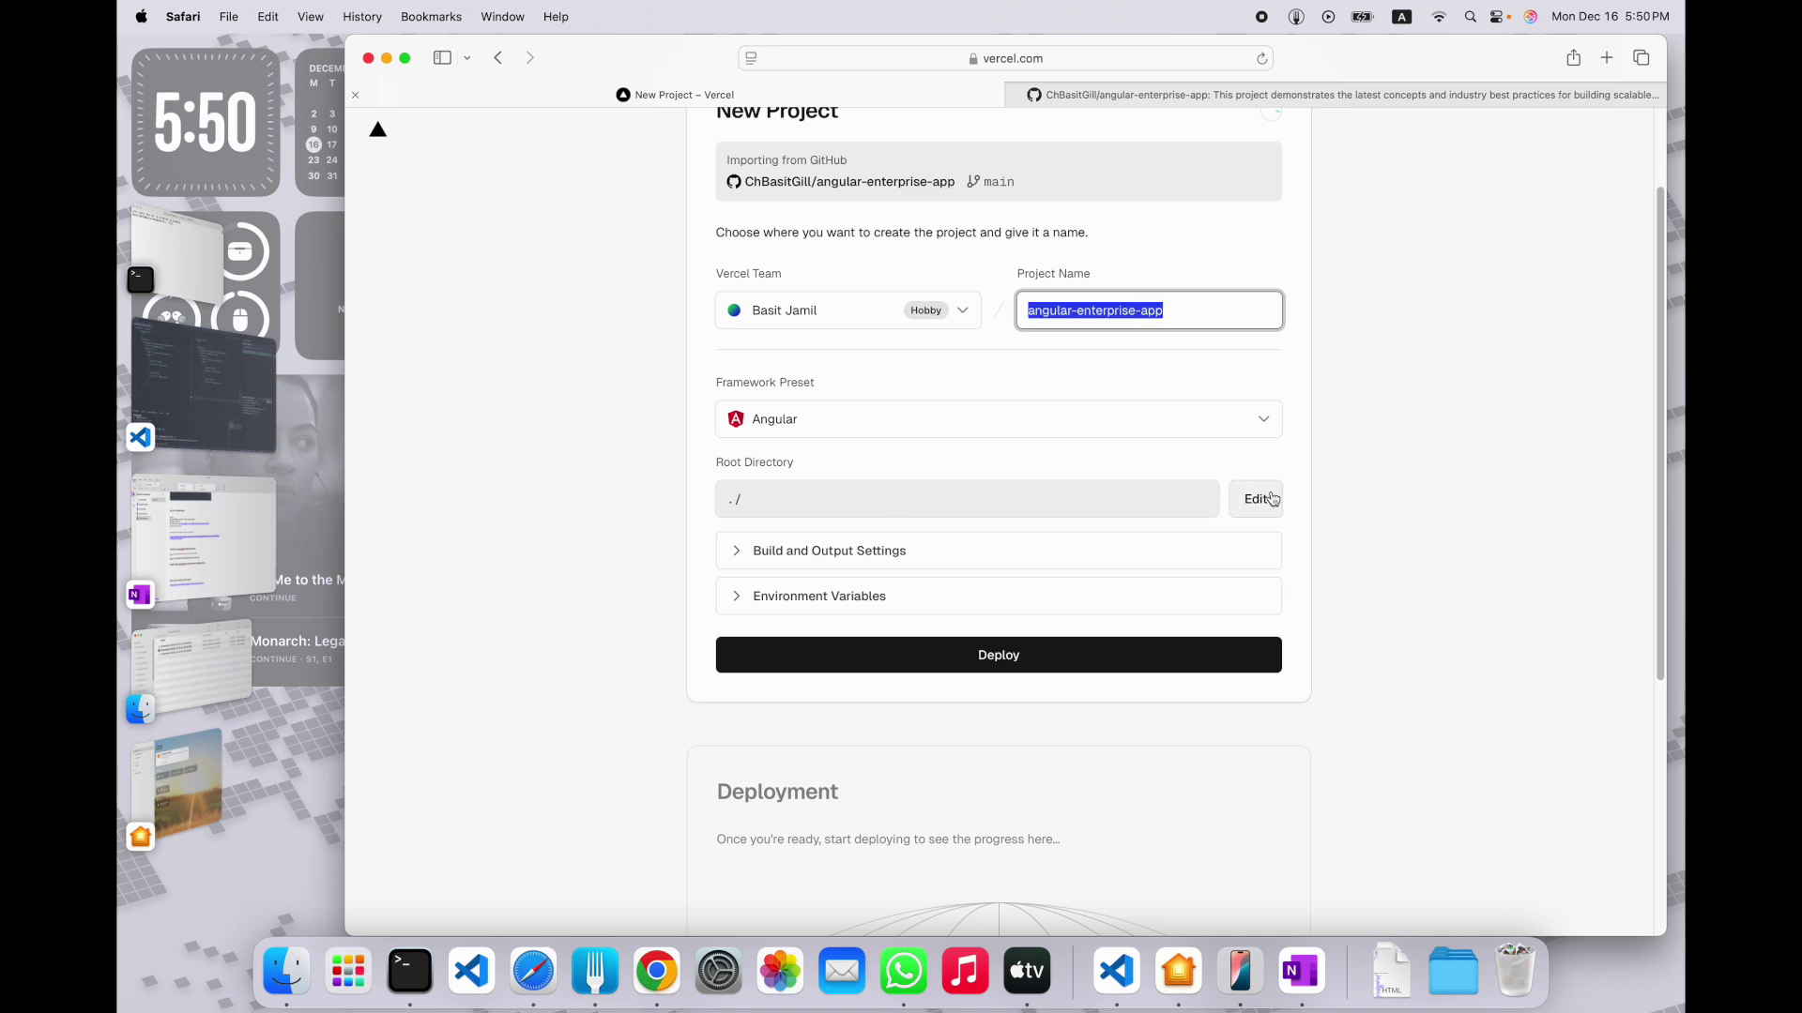
triple_click(1186, 311)
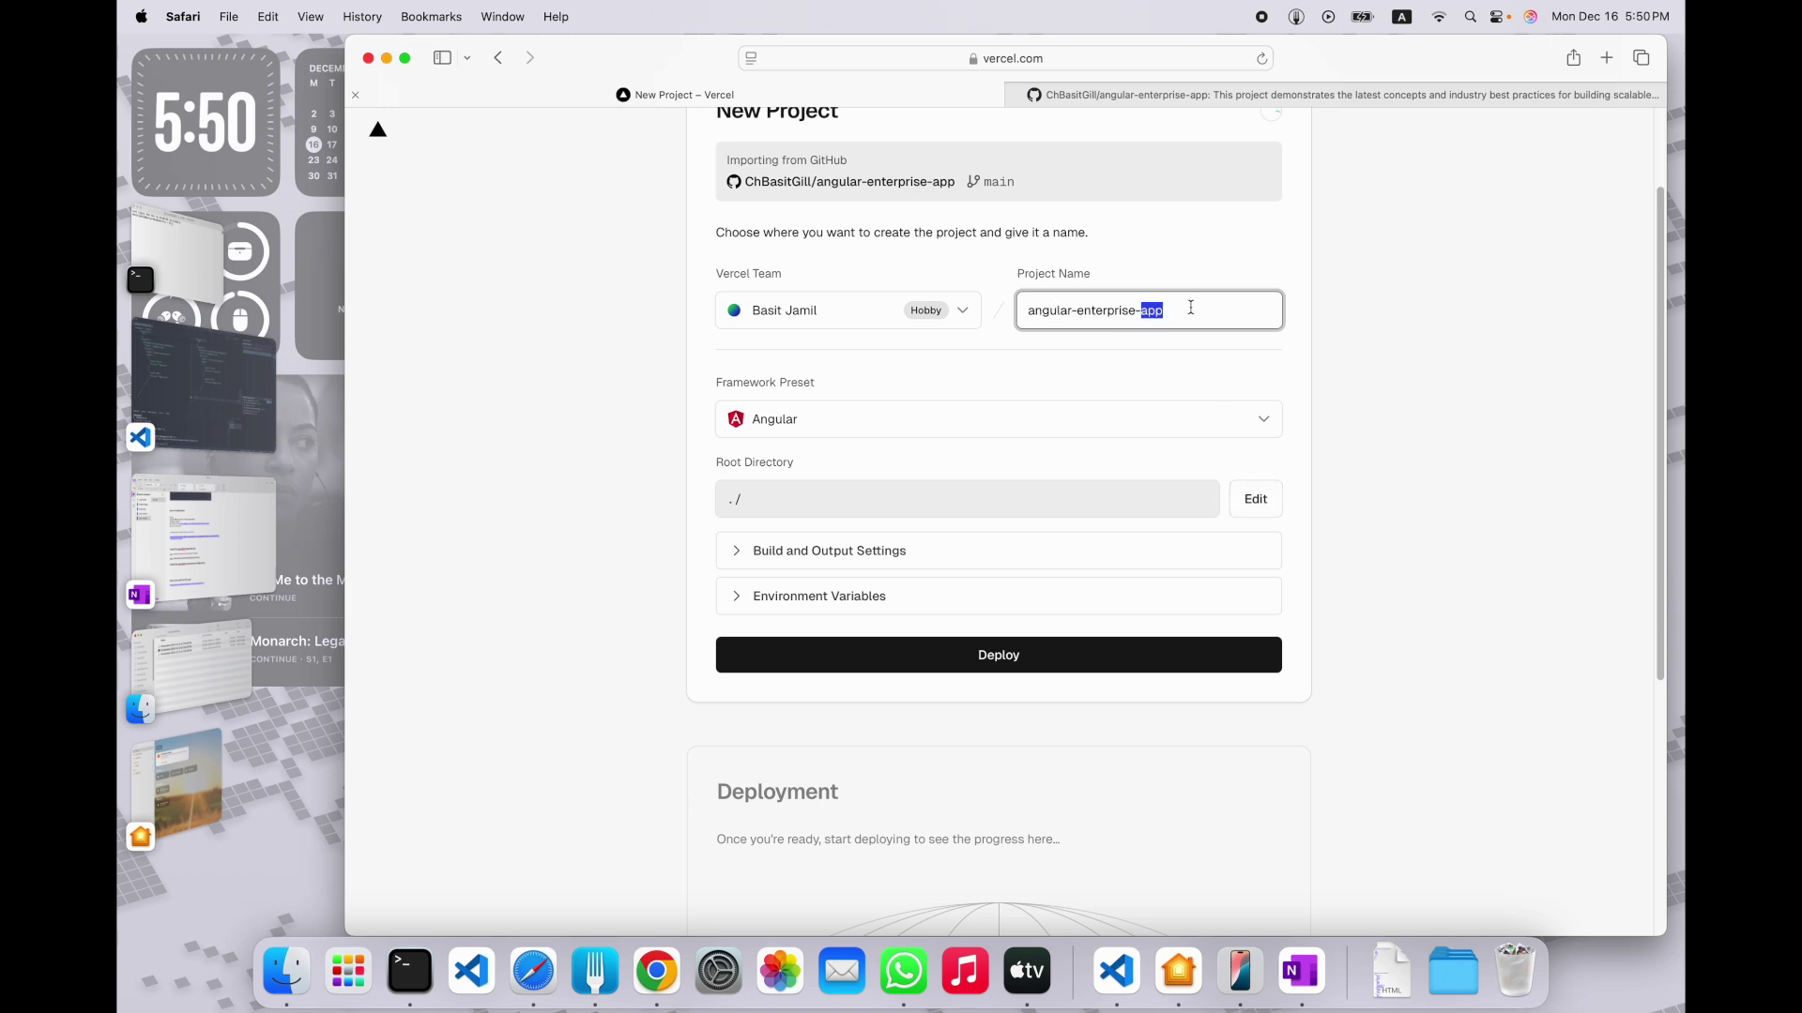
left_click(939, 419)
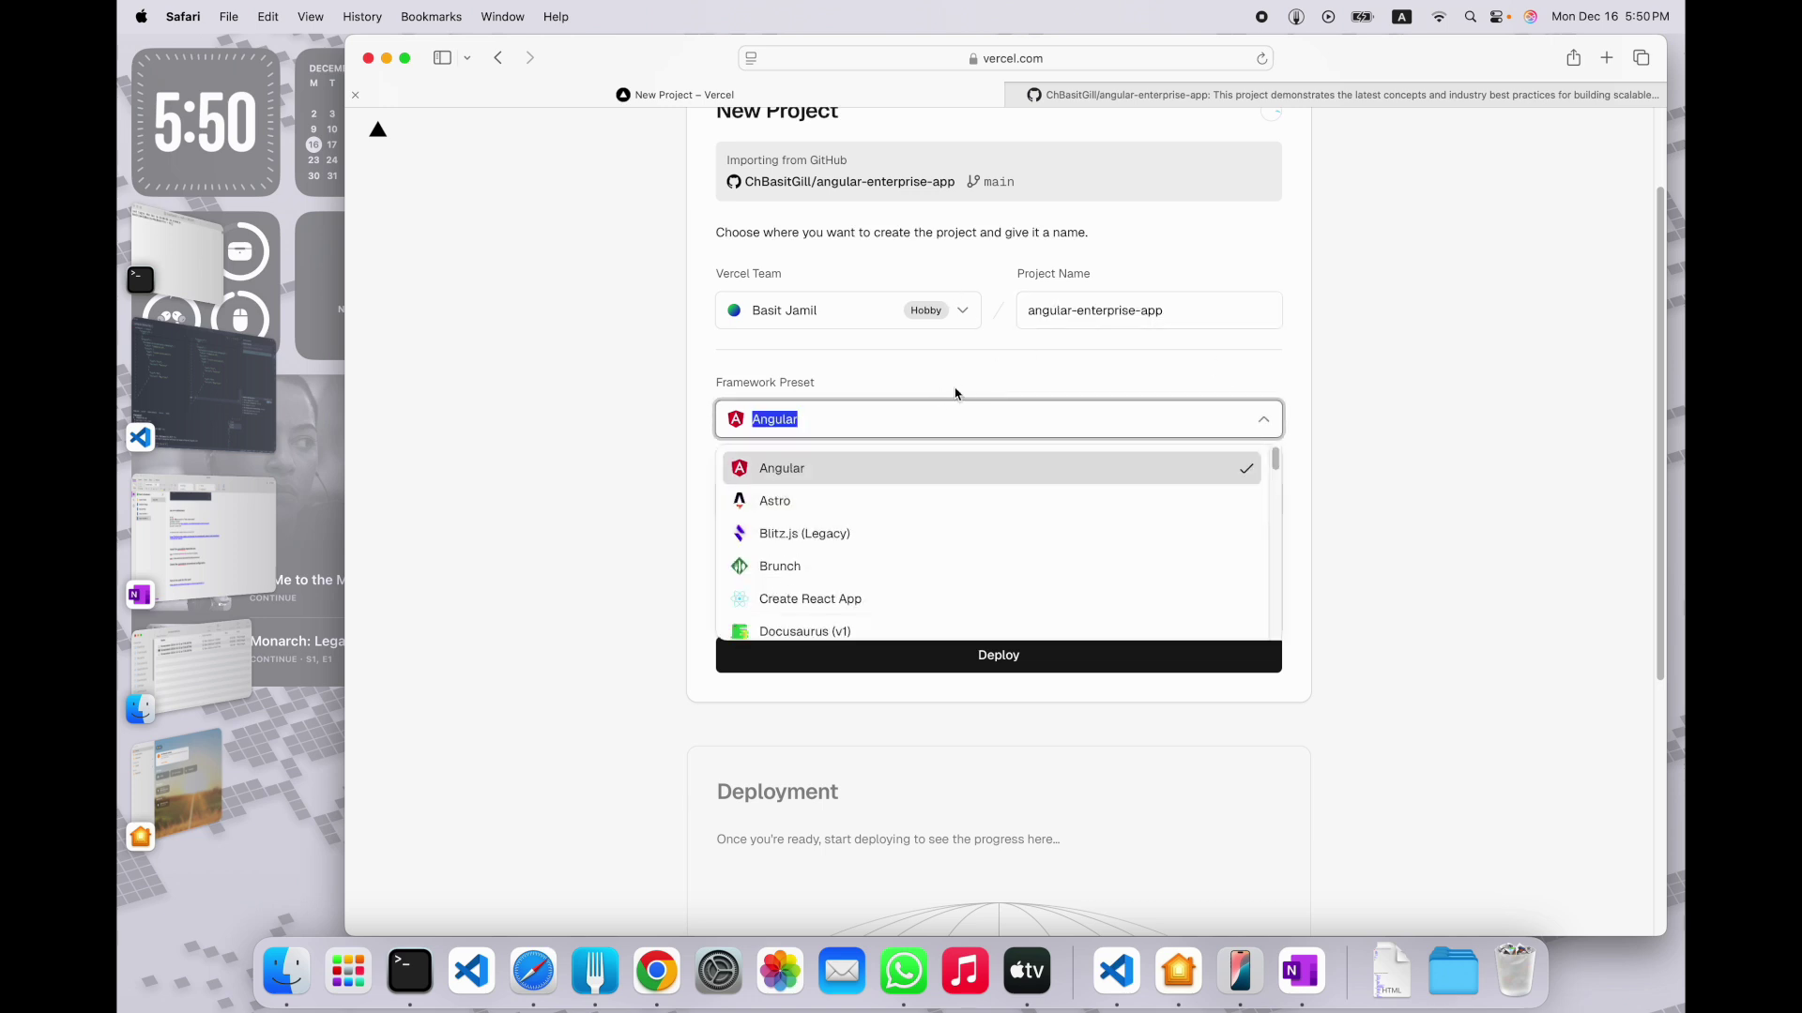
left_click(899, 467)
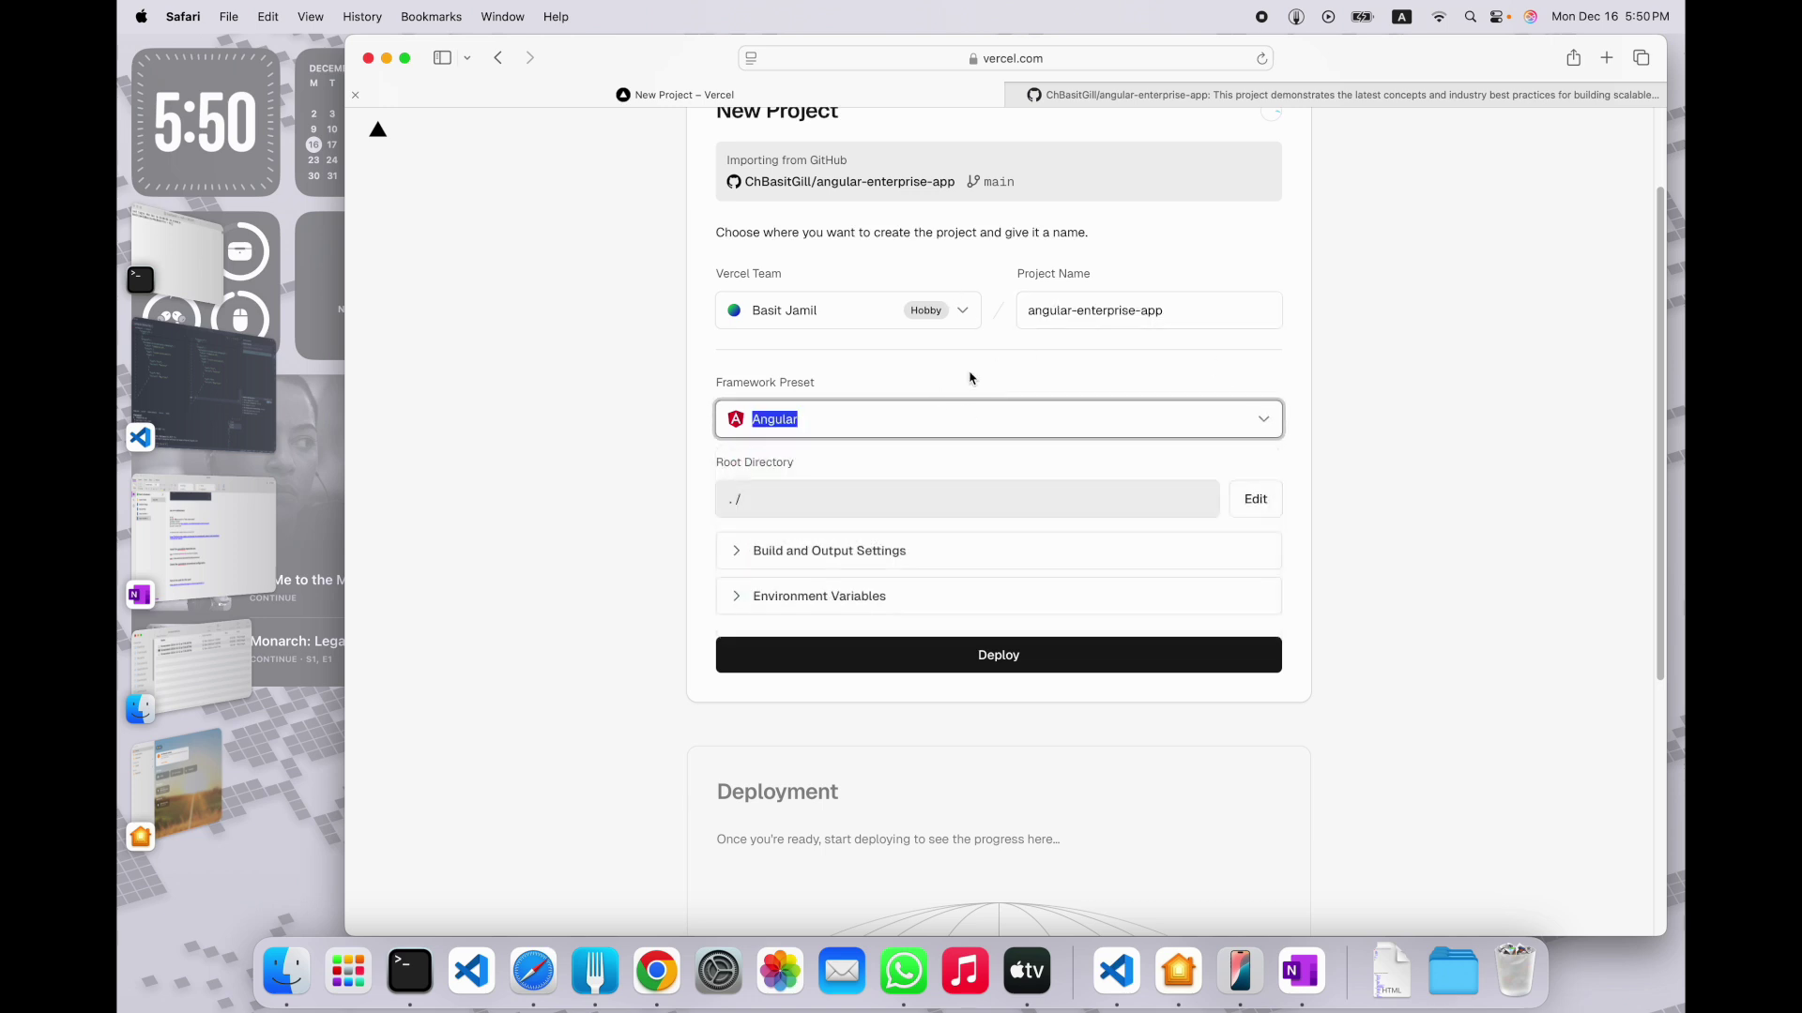
Override the build command in the project's build and output settings with "npx nx run dashboard:build"
left_click(793, 558)
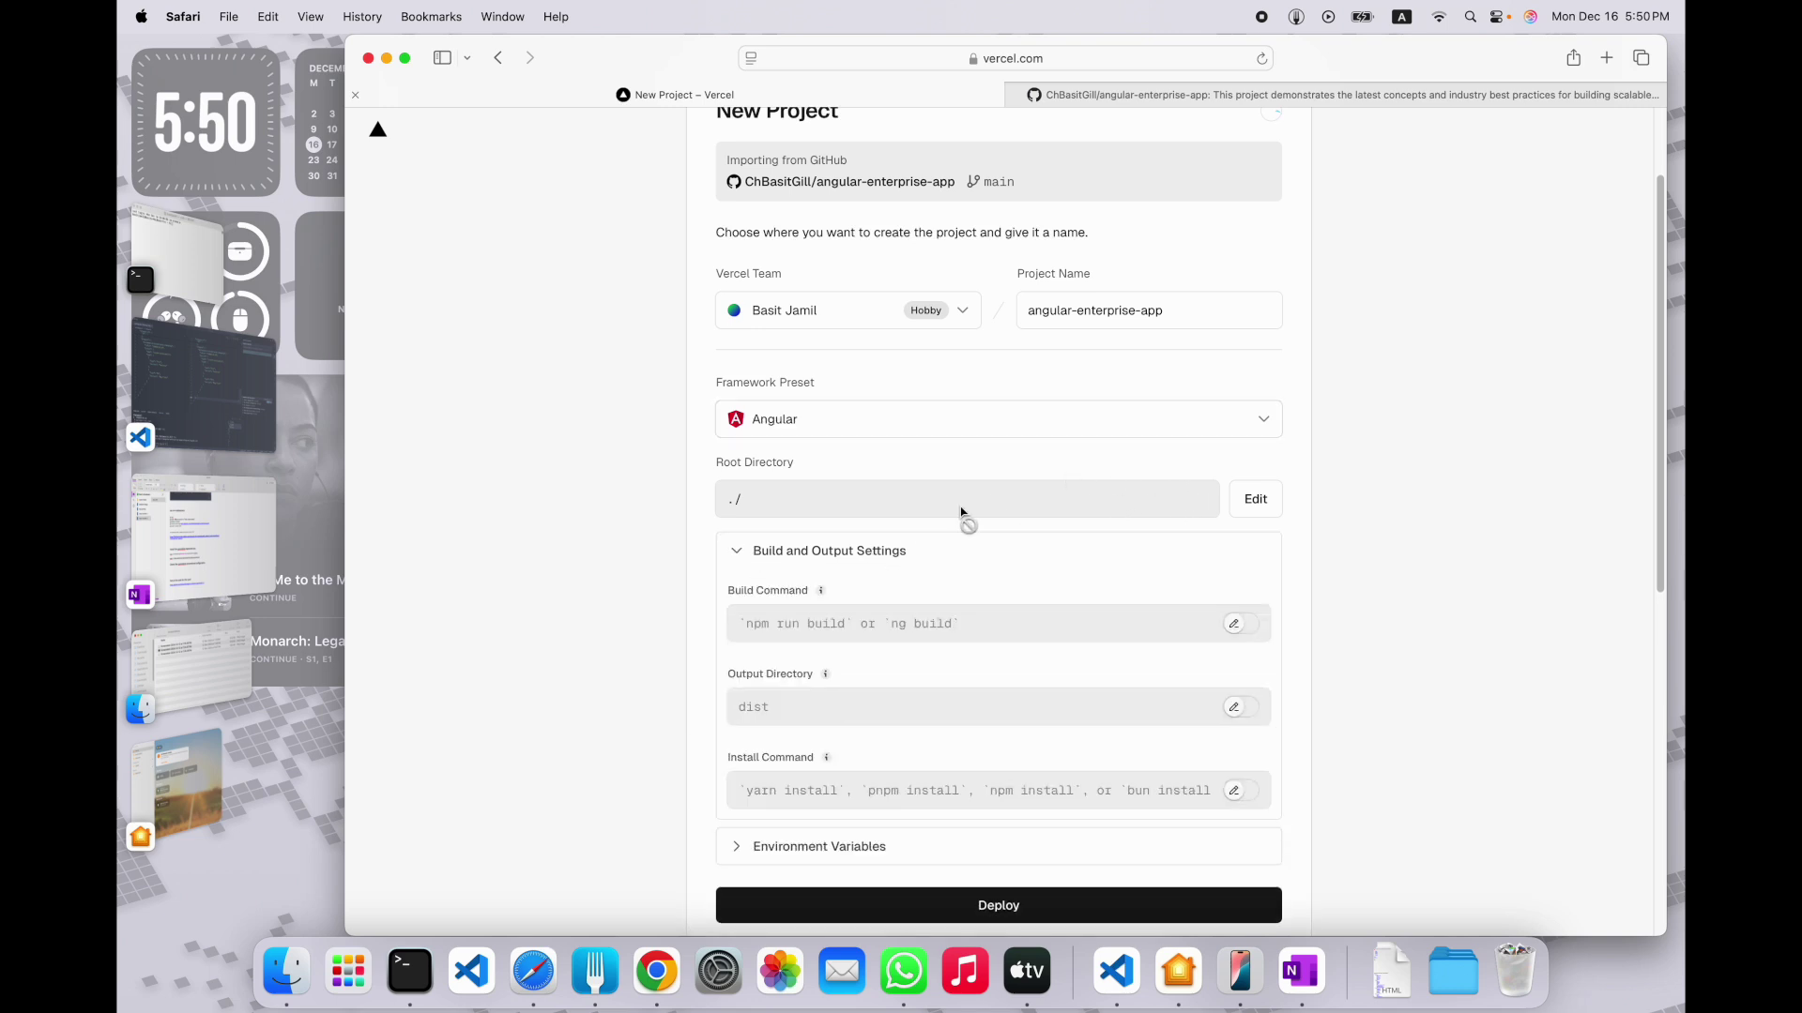
scroll(1066, 470, "down", 2)
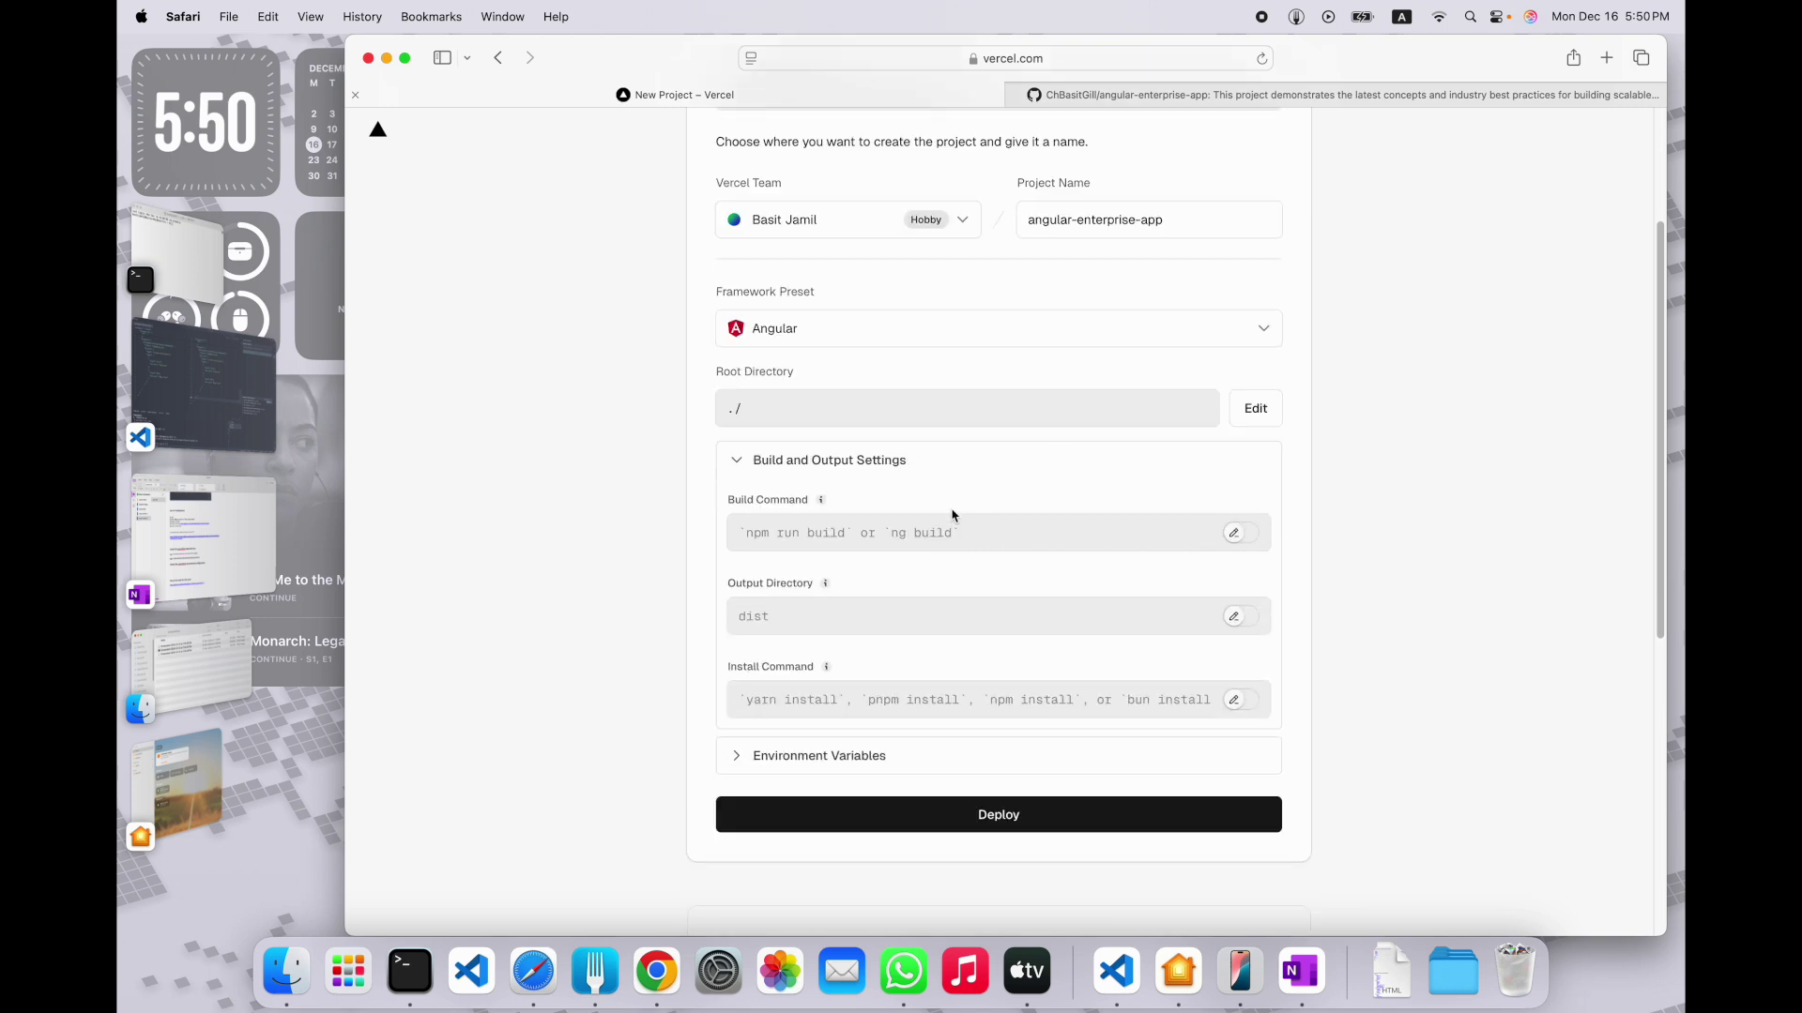
left_click(1253, 538)
left_click(952, 536)
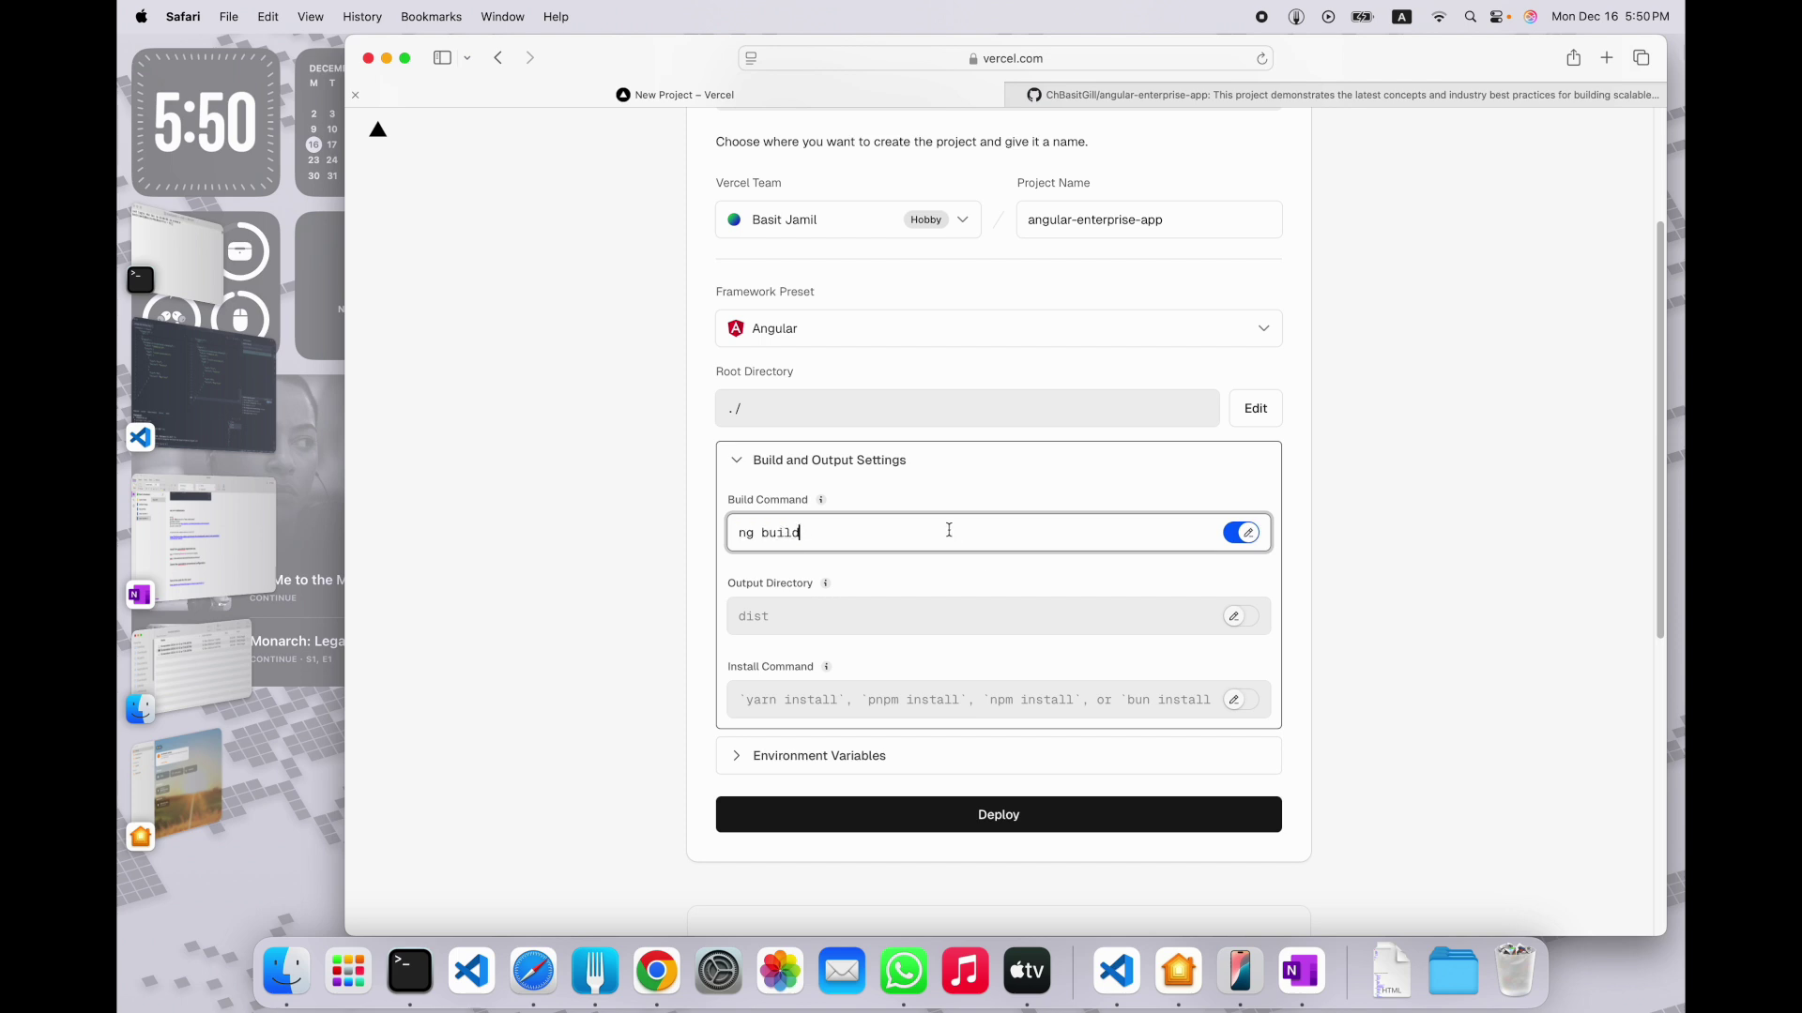
key("BackSpace")
key("BackSpace")
key("BackSpace")
key("BackSpace")
key("BackSpace")
key("BackSpace")
key("BackSpace")
key("BackSpace")
type("nx run dashboard:")
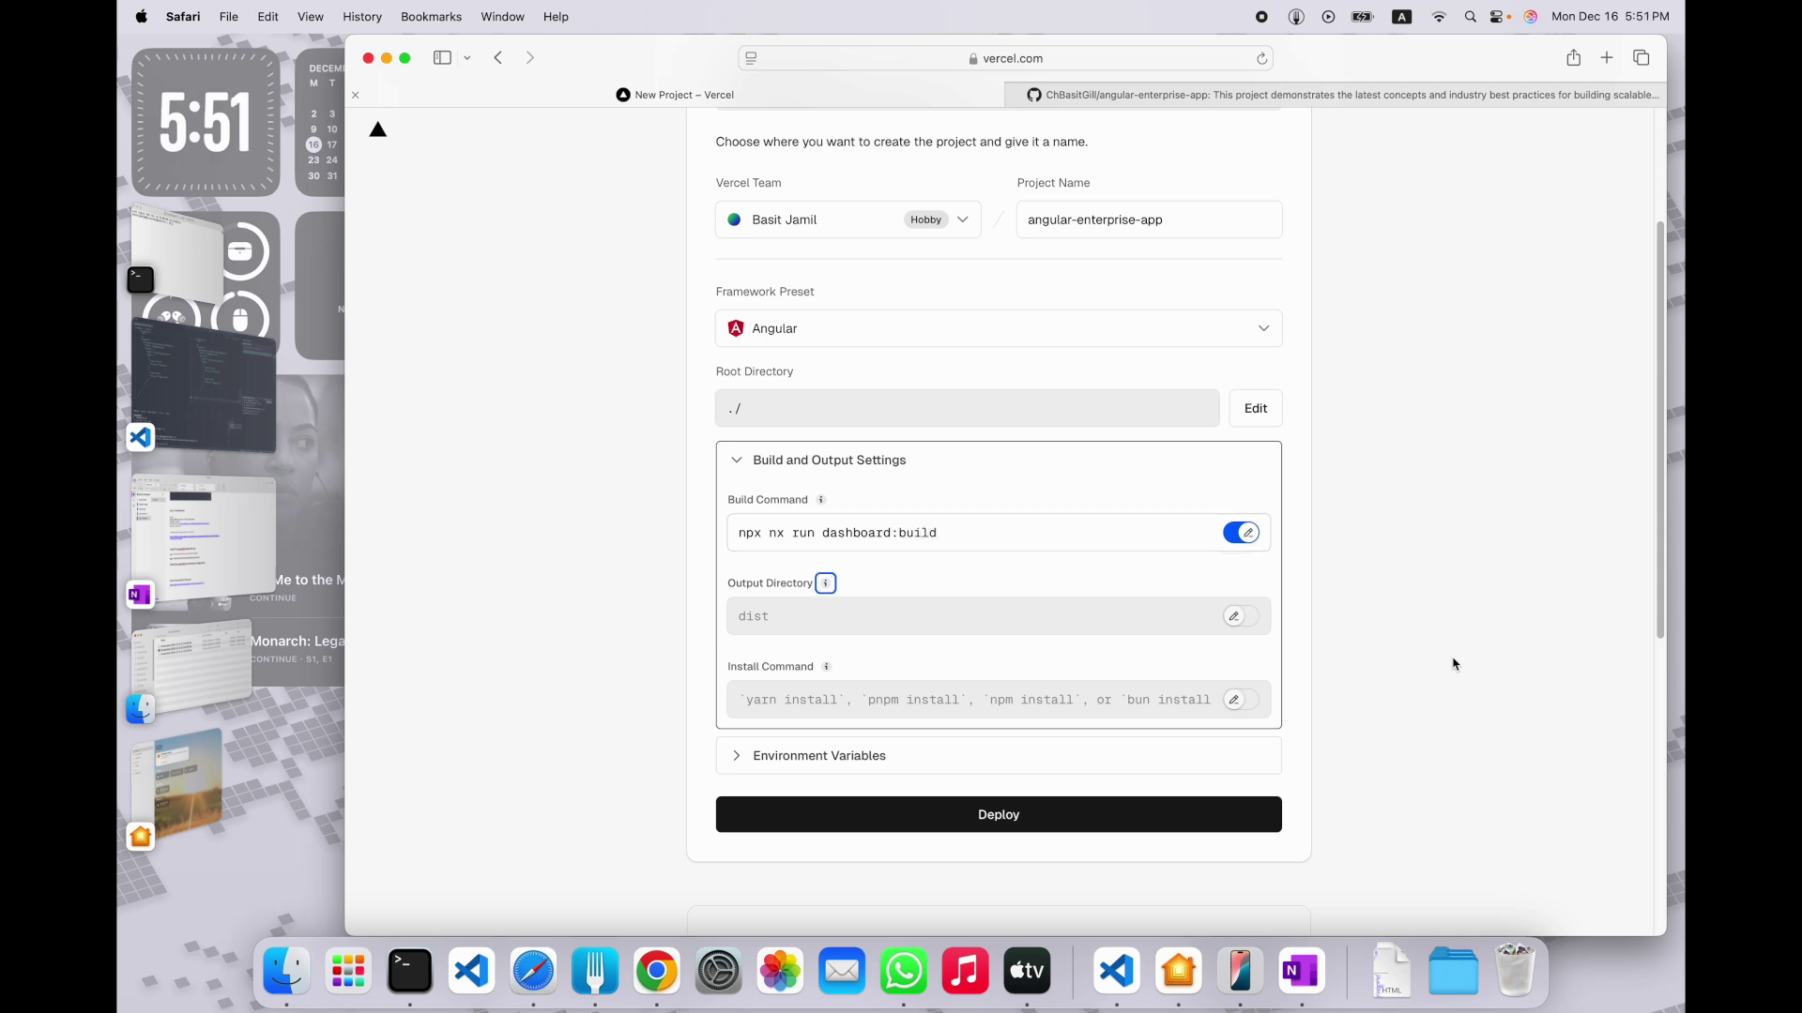
Override the output directory with "dist/apps/dashboard"
left_click(1237, 616)
left_click(922, 613)
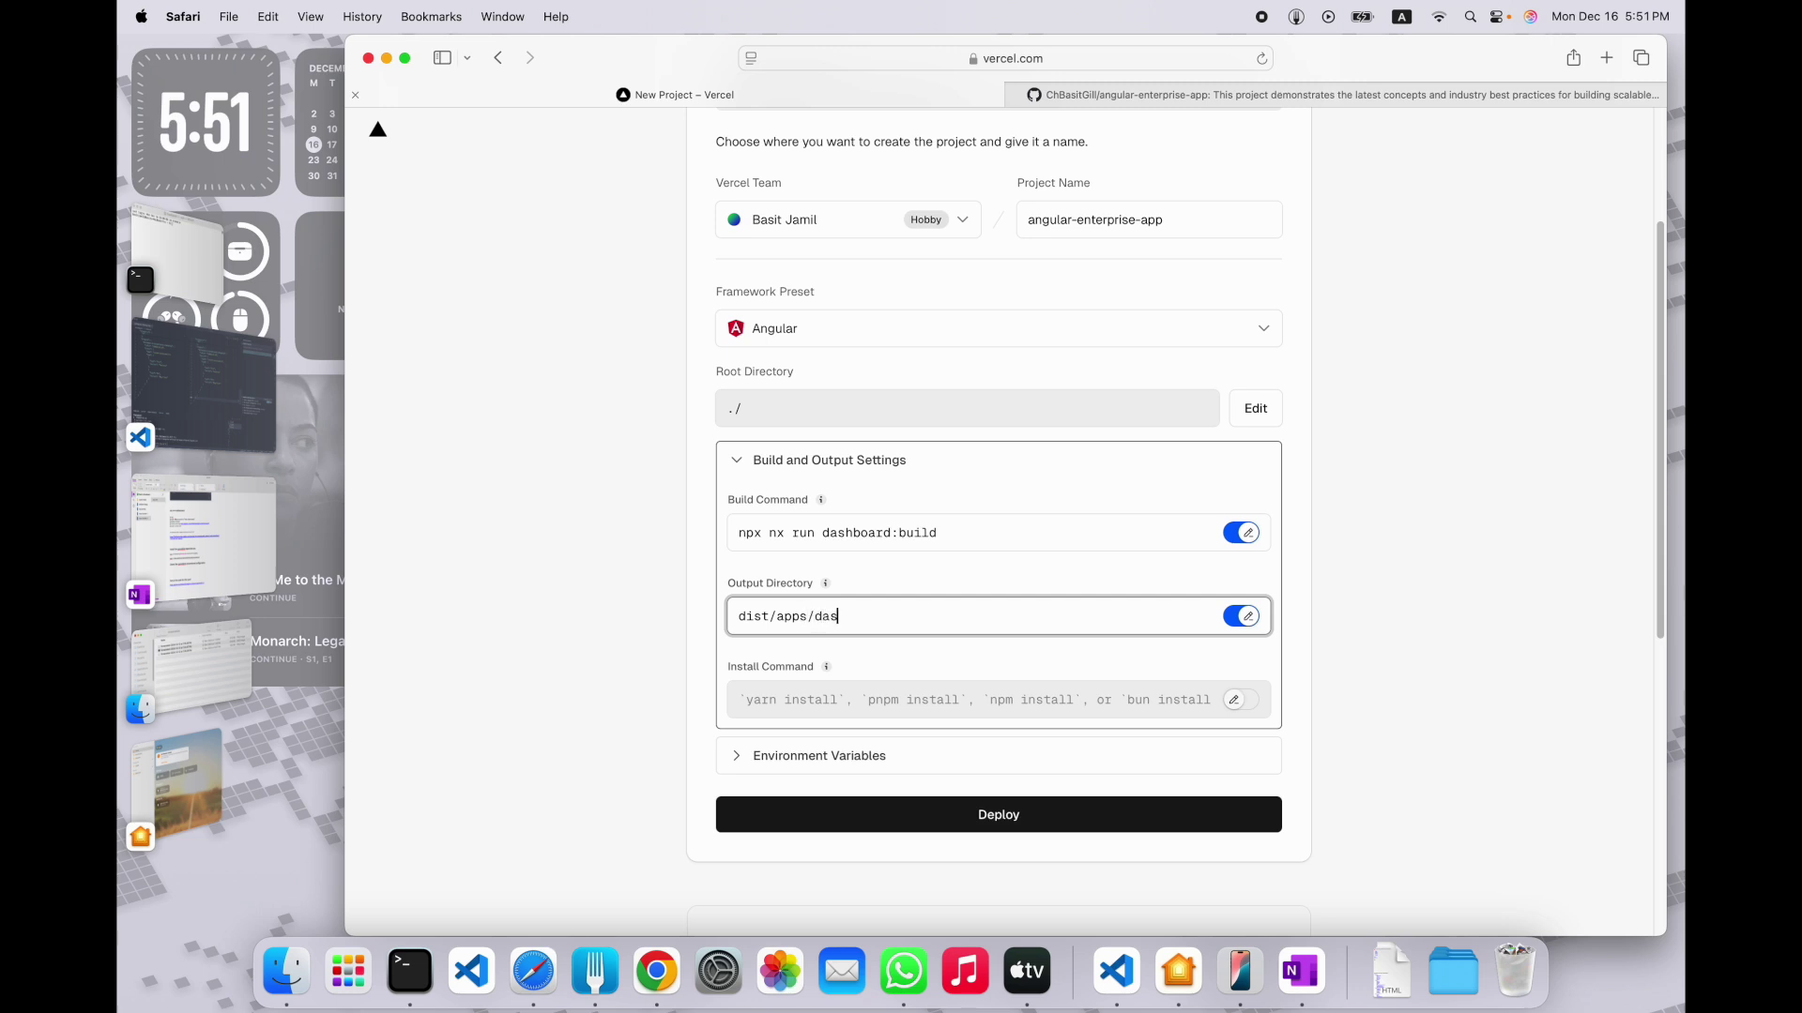
type("/apps/dashboard")
key("Tab")
Override the install command with "npm ci"
left_click(1241, 700)
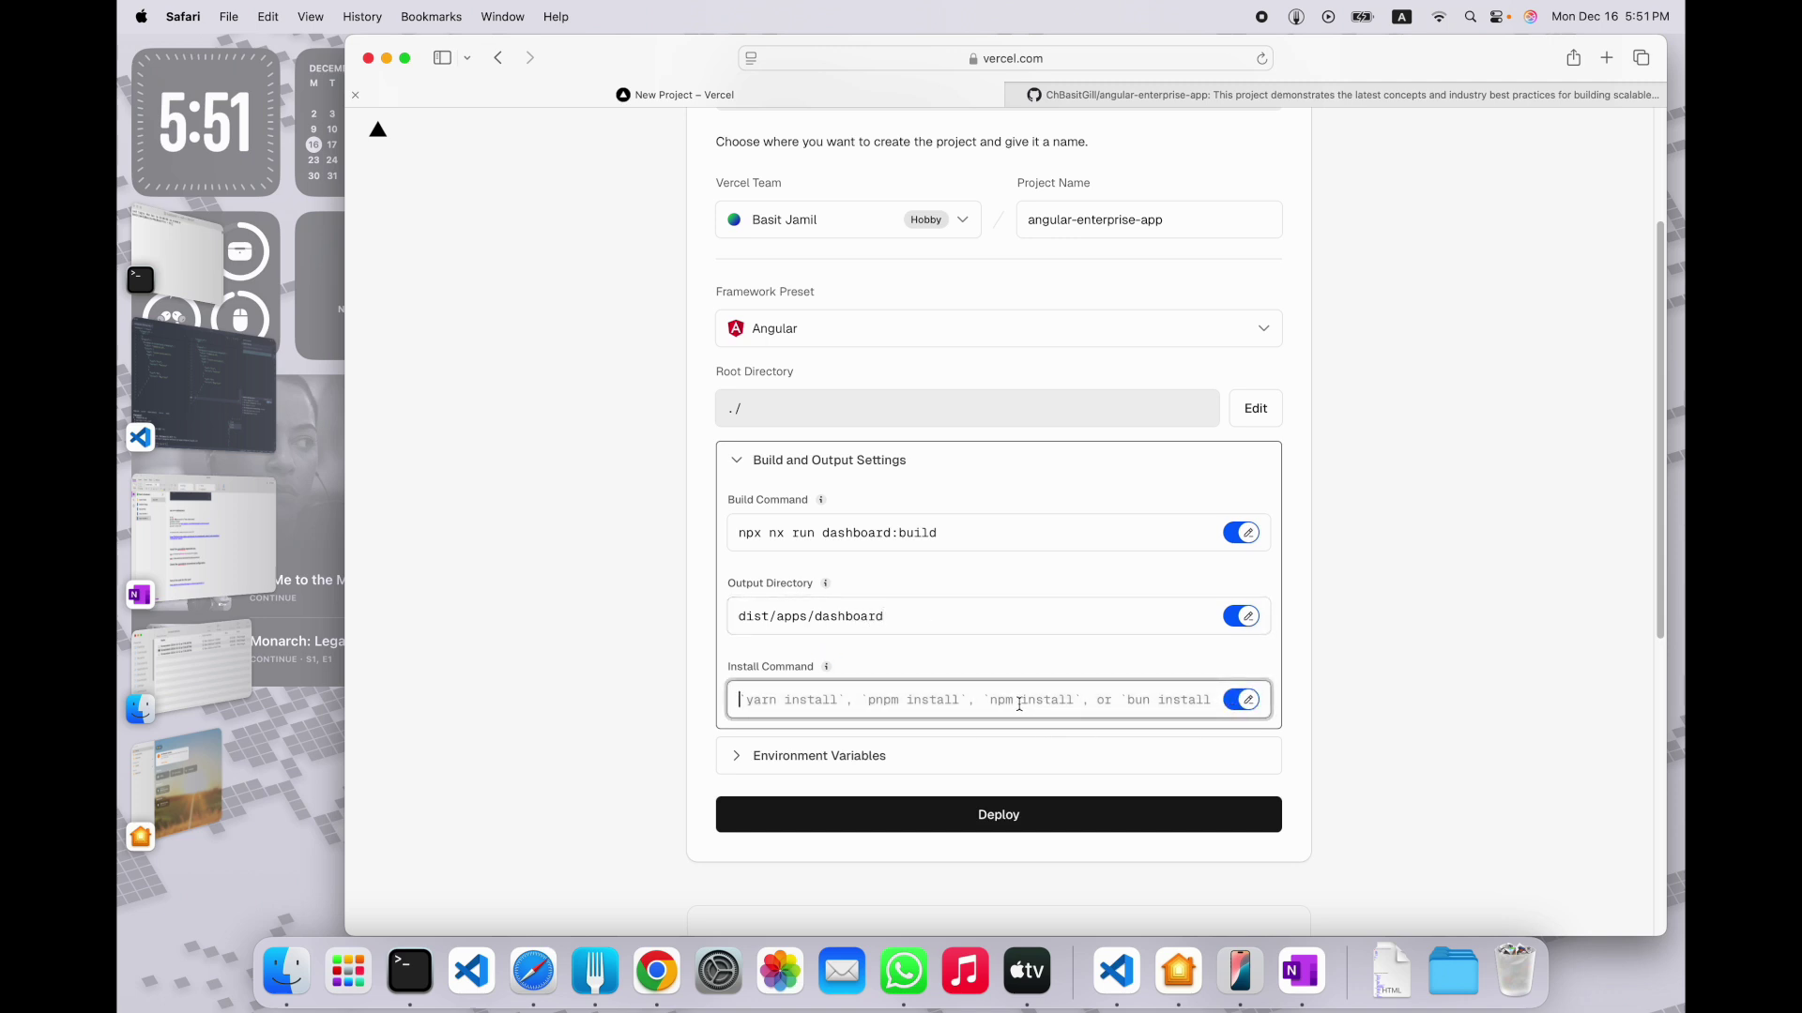
type("n")
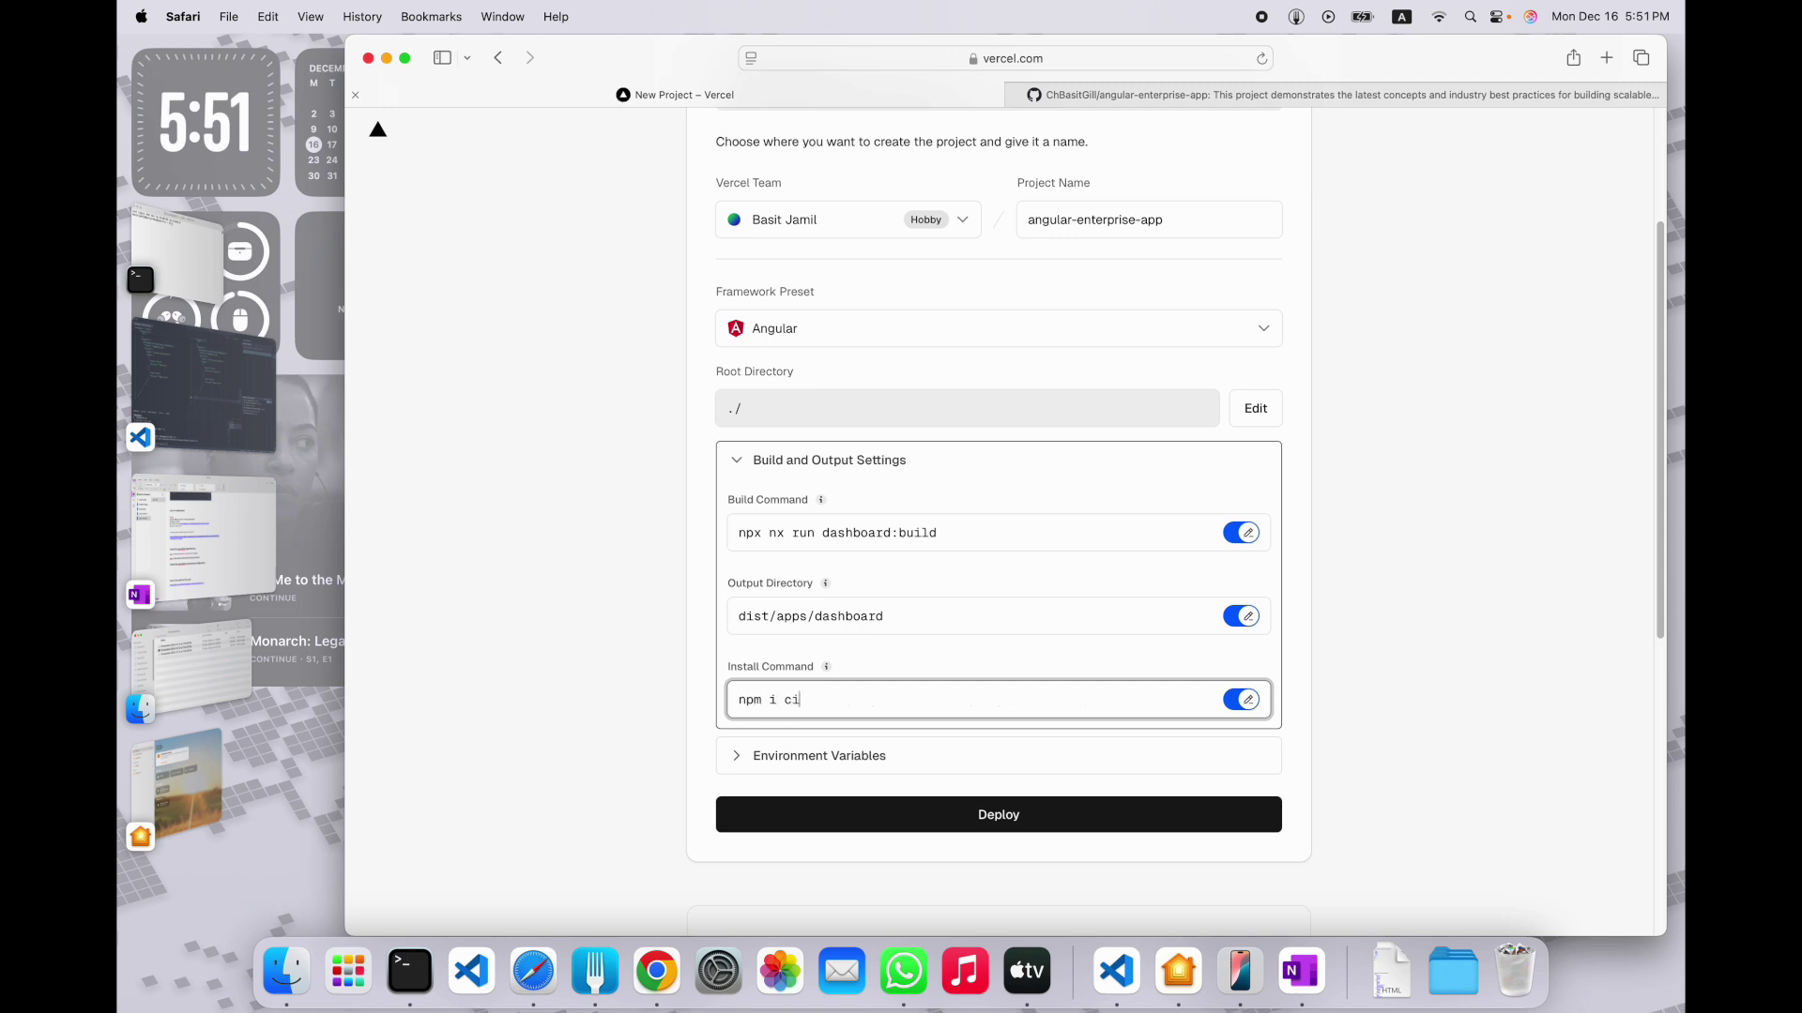
type("pm ci")
key("Tab")
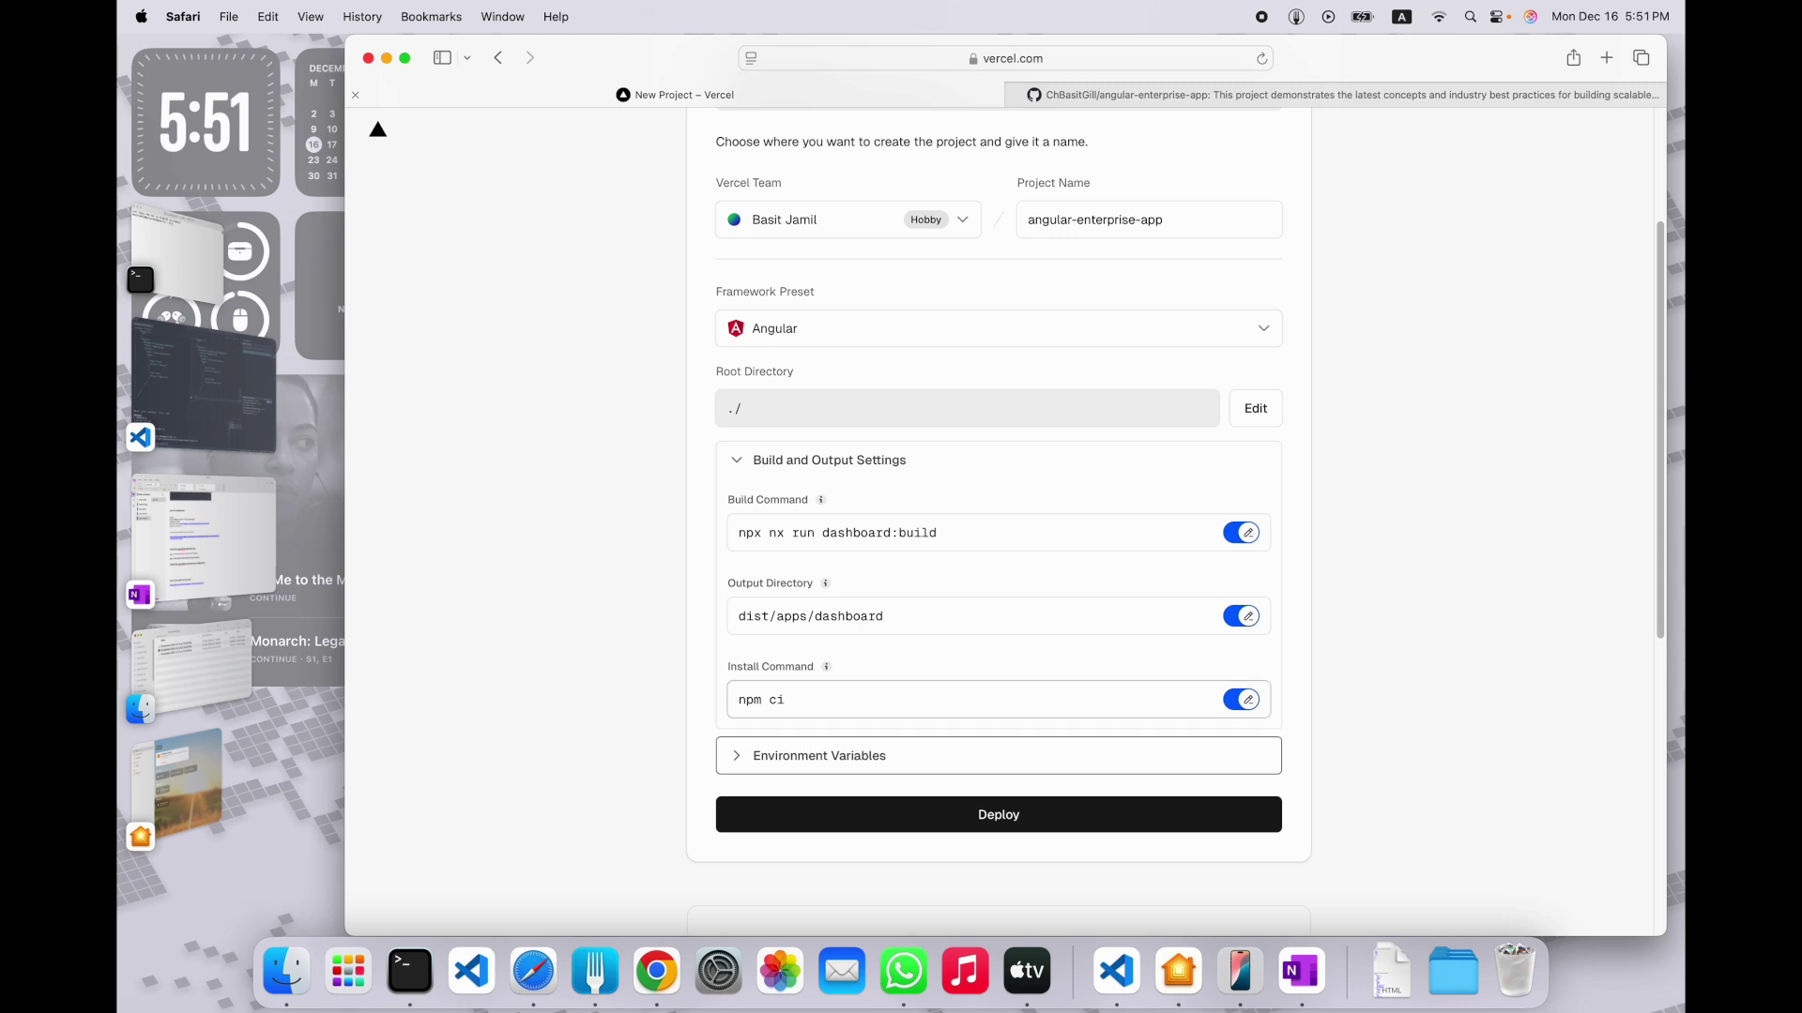
Review the completed project configuration and deploy the project
scroll(961, 675, "down", 3)
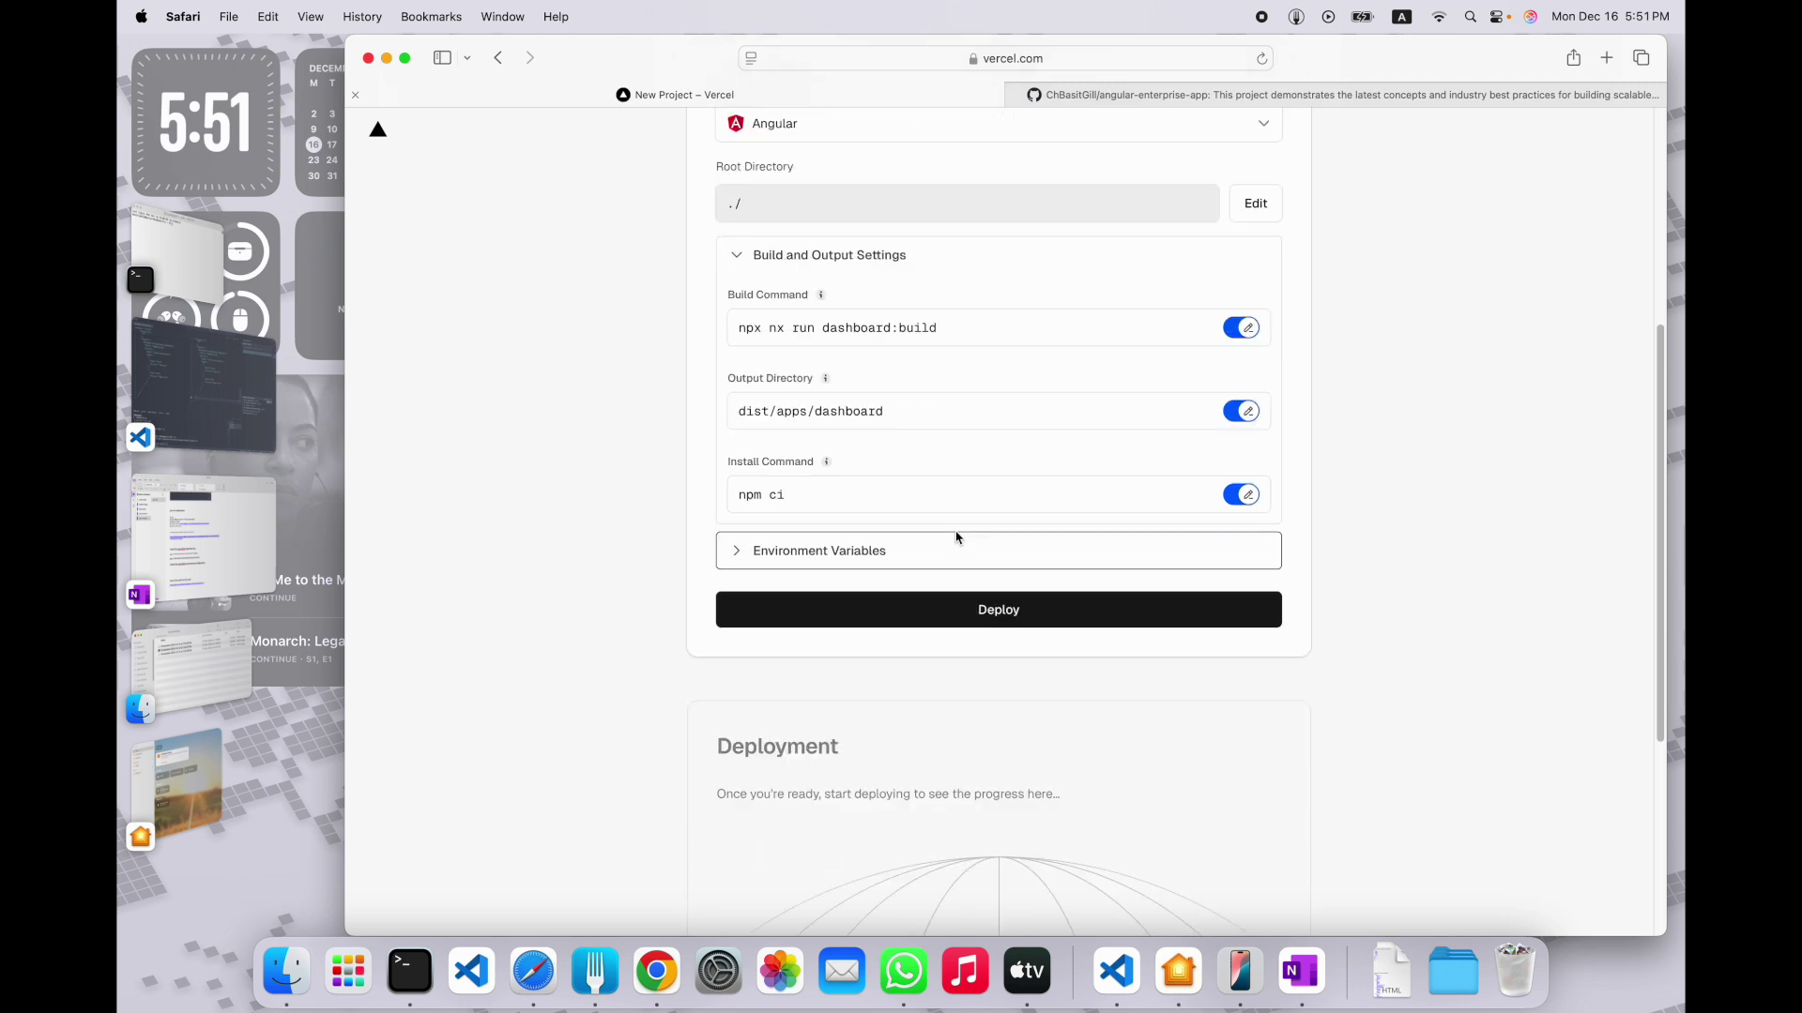
scroll(1033, 559, "down", 3)
scroll(1036, 491, "up", 6)
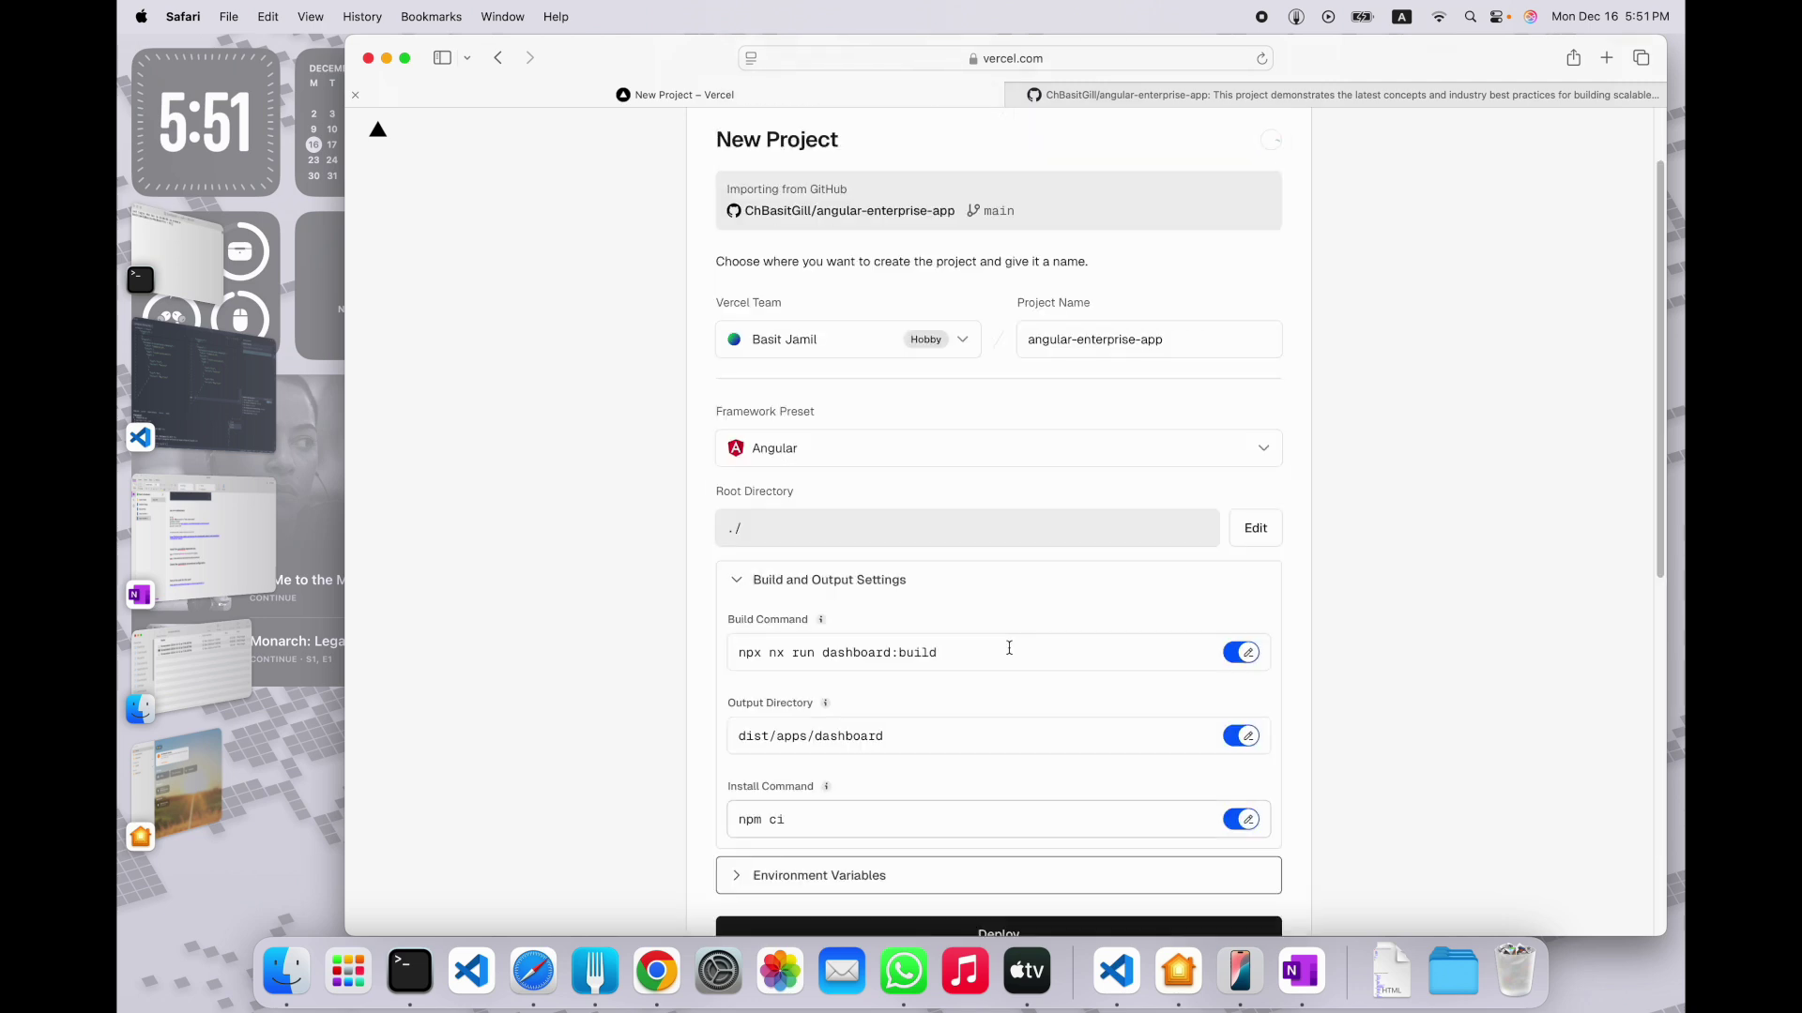
scroll(1006, 647, "down", 3)
left_click(1018, 710)
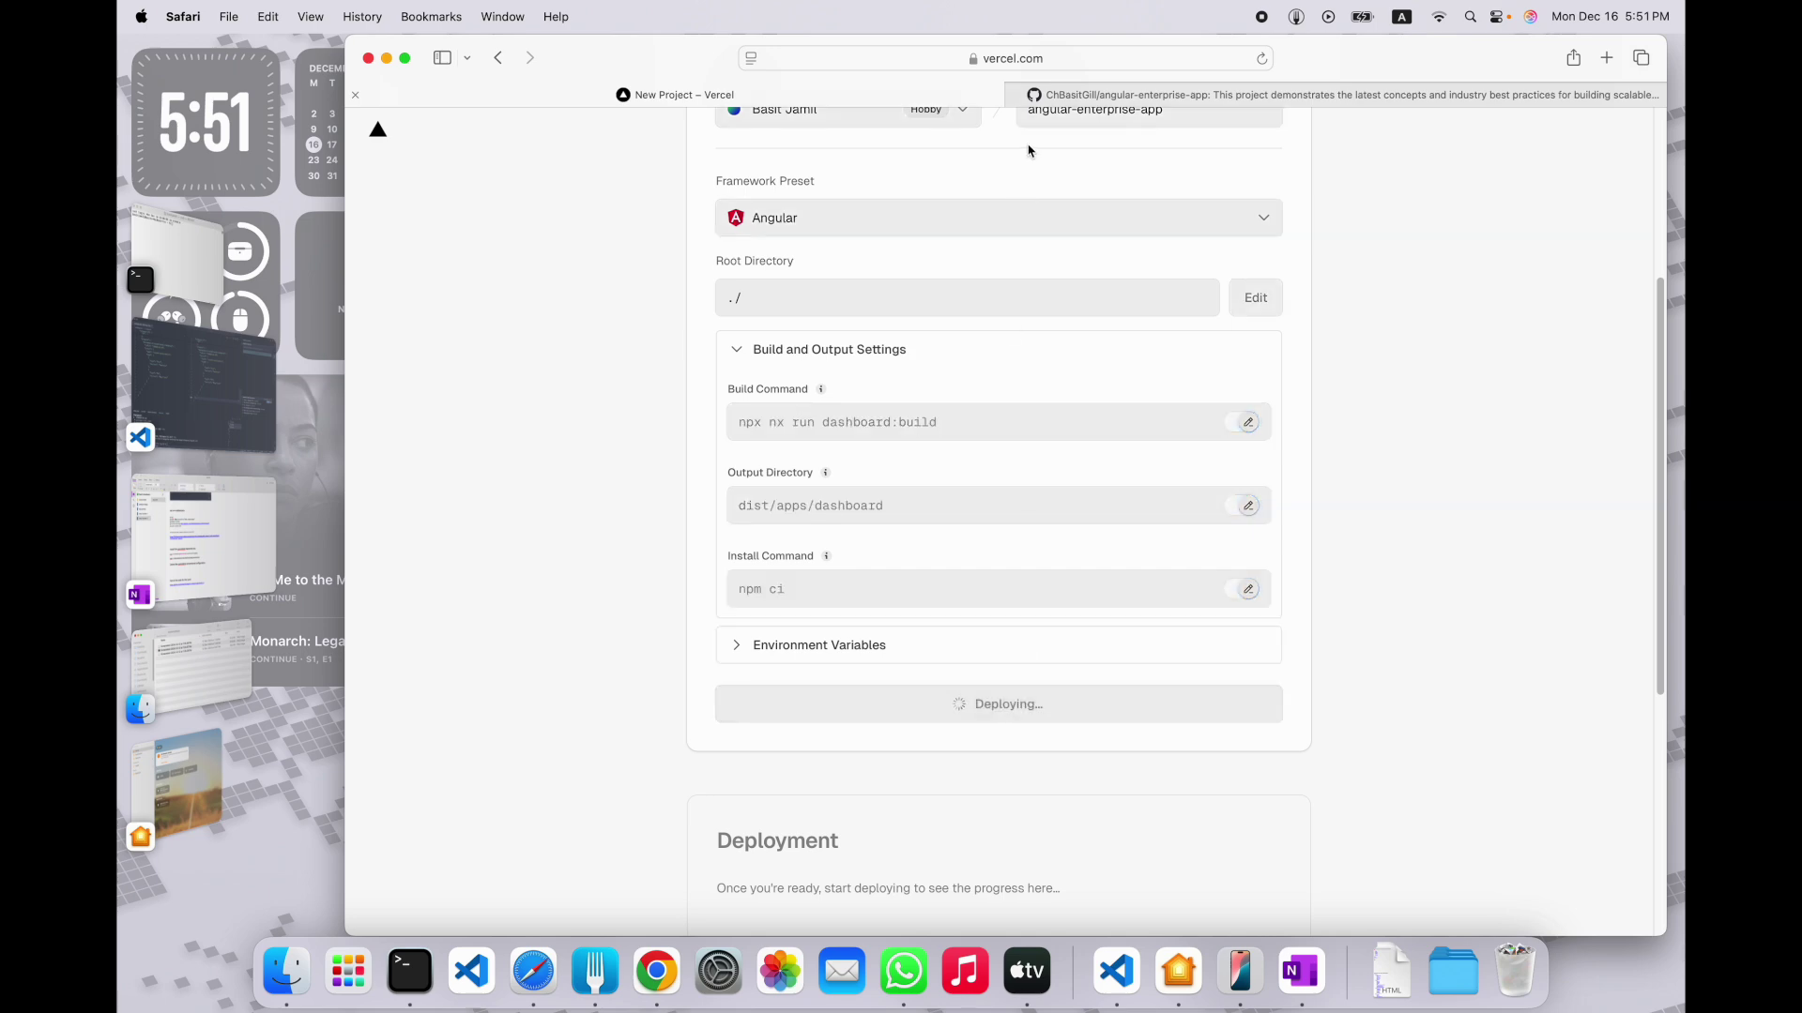
Switch to the angular-enterprise-app repository on GitHub and examine its README, commit history and root file list
left_click(1072, 99)
scroll(969, 698, "down", 20)
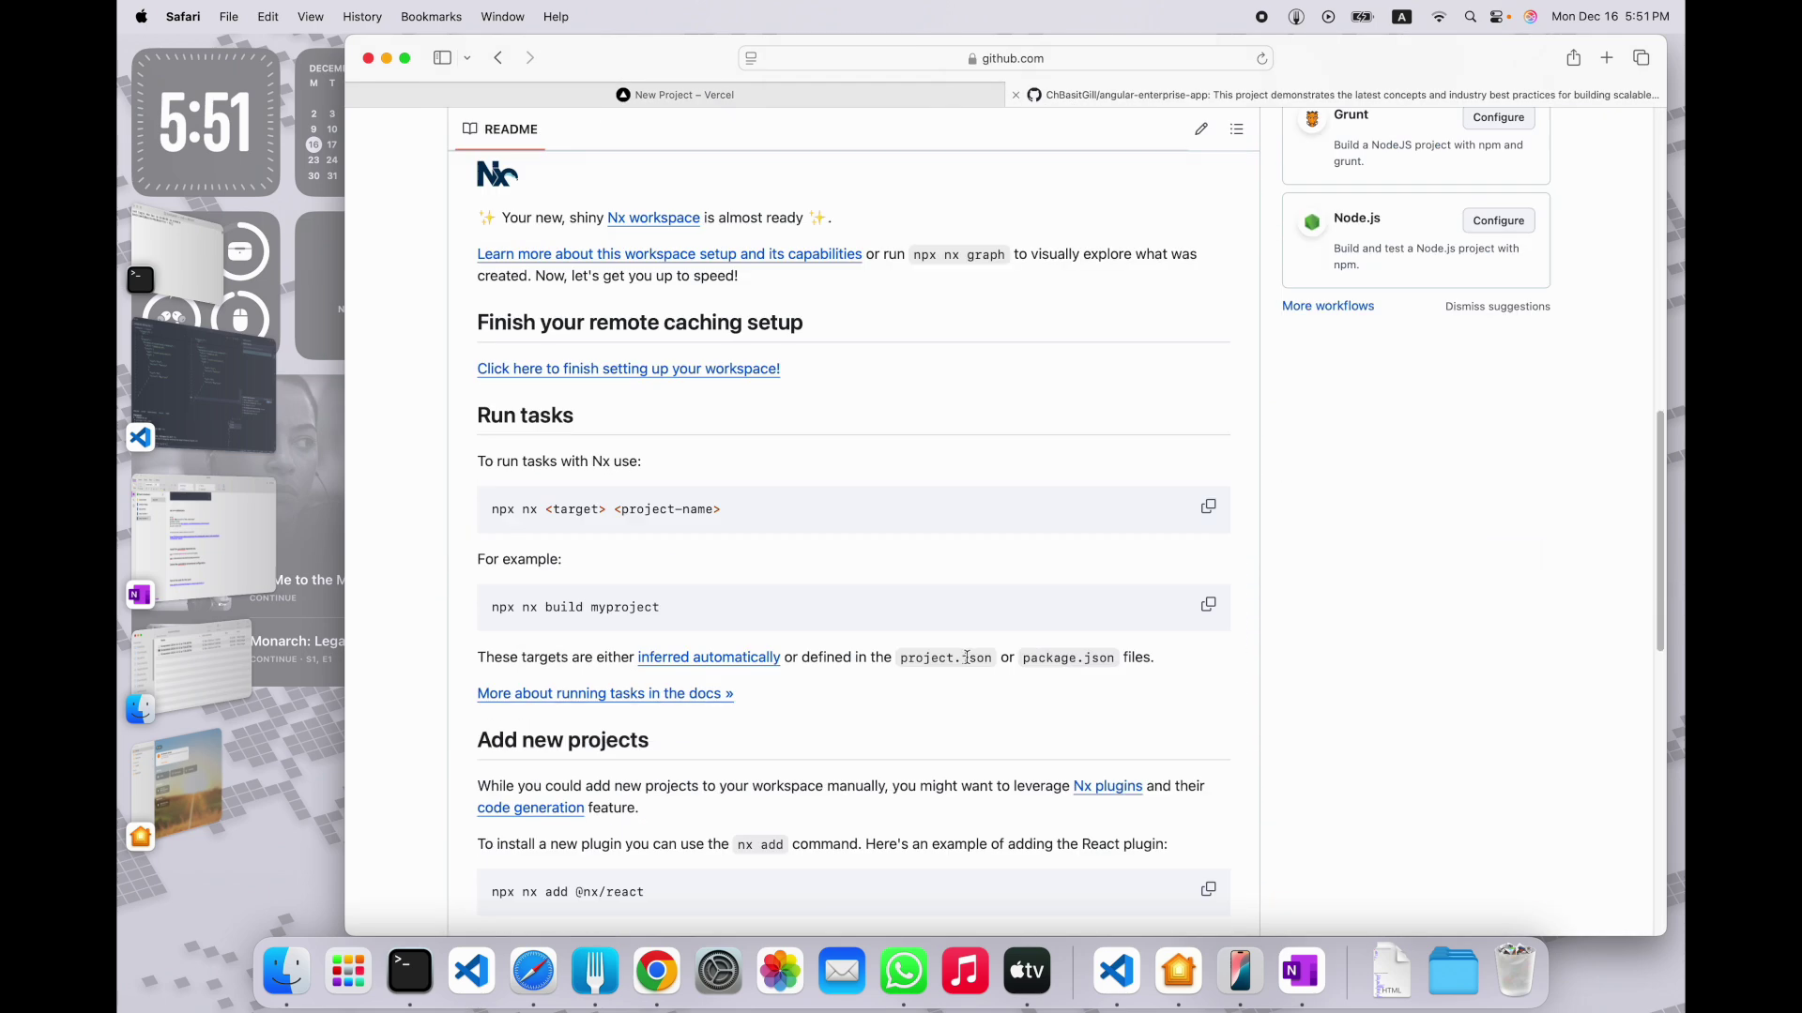
scroll(831, 464, "up", 19)
left_click(1204, 267)
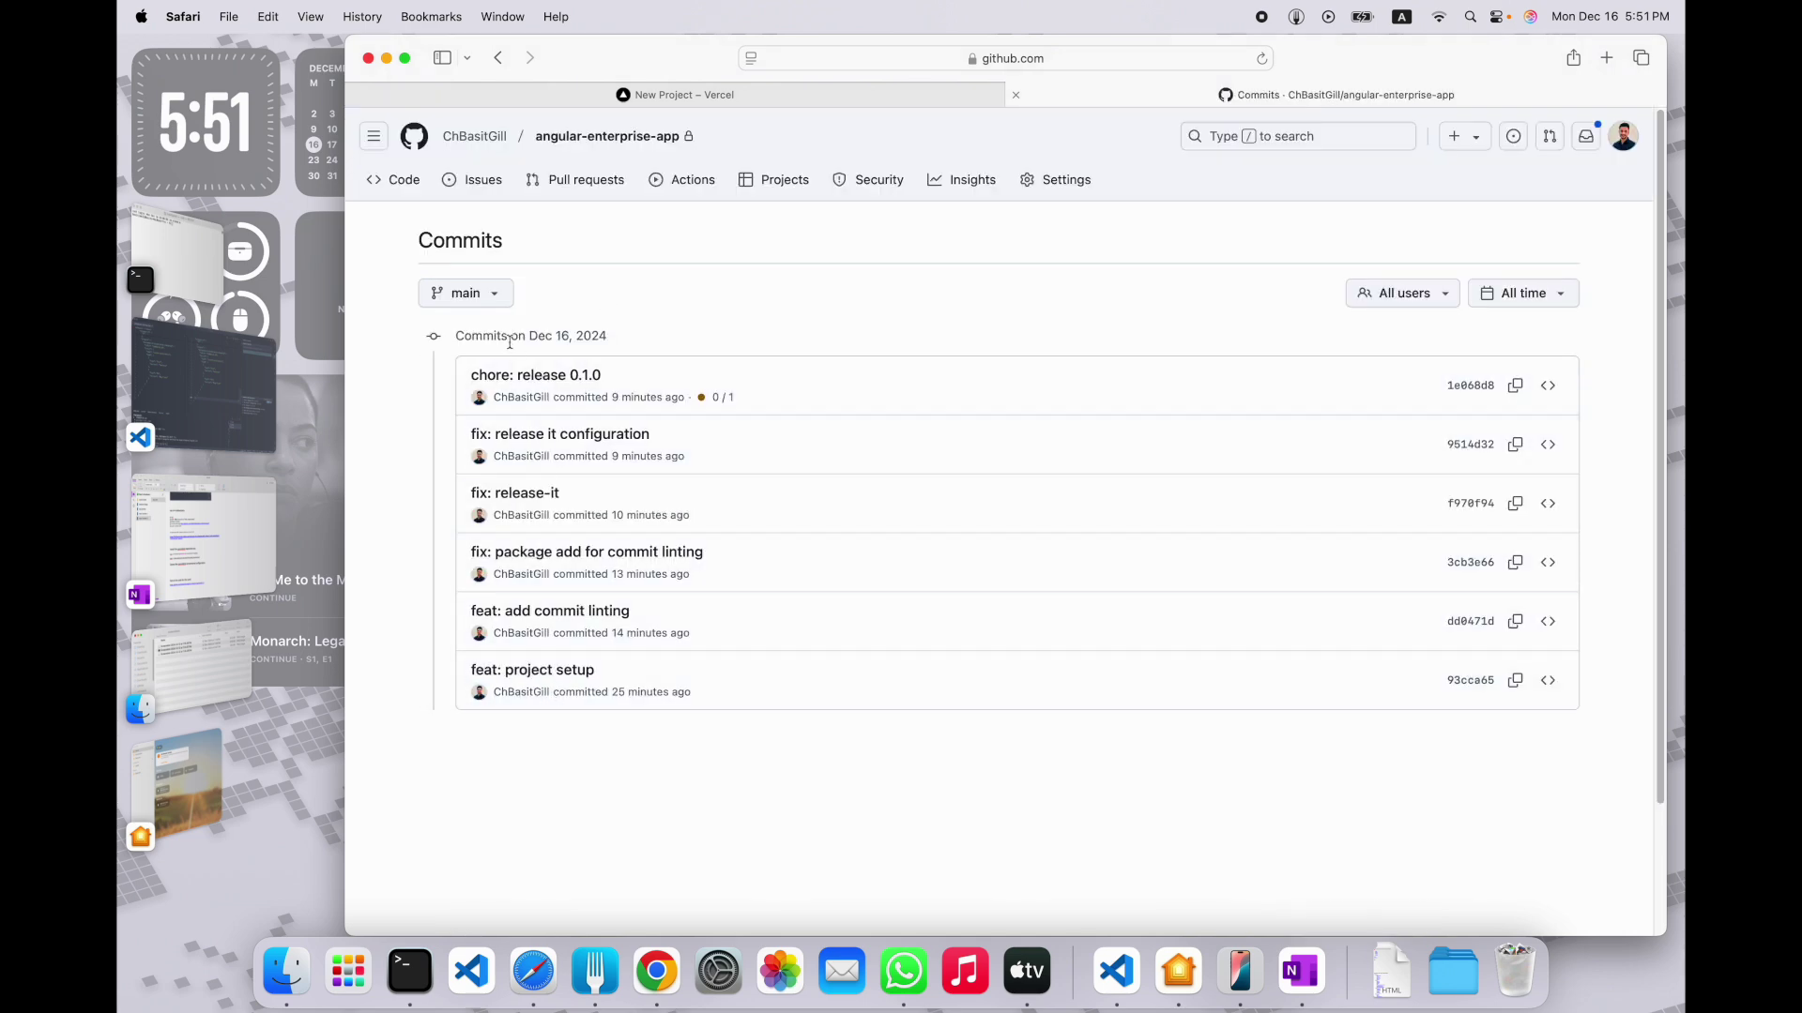
left_click(427, 190)
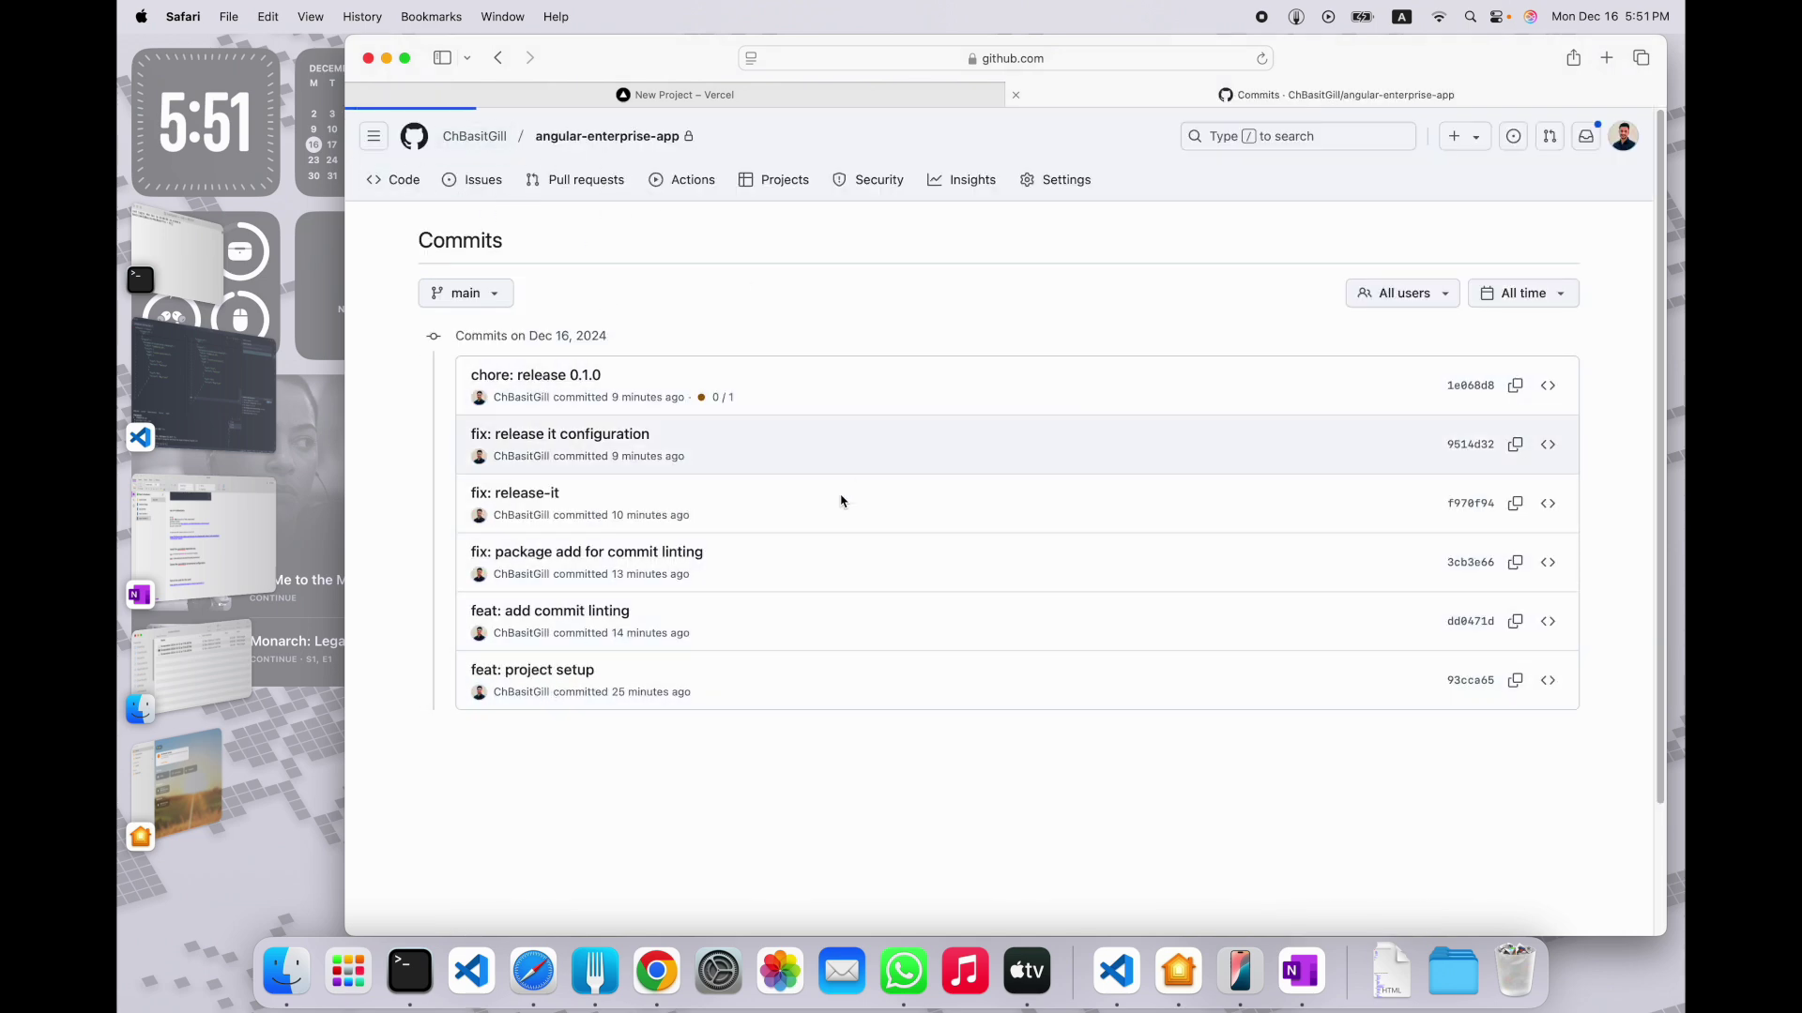
scroll(1049, 508, "down", 1)
scroll(1049, 508, "down", 4)
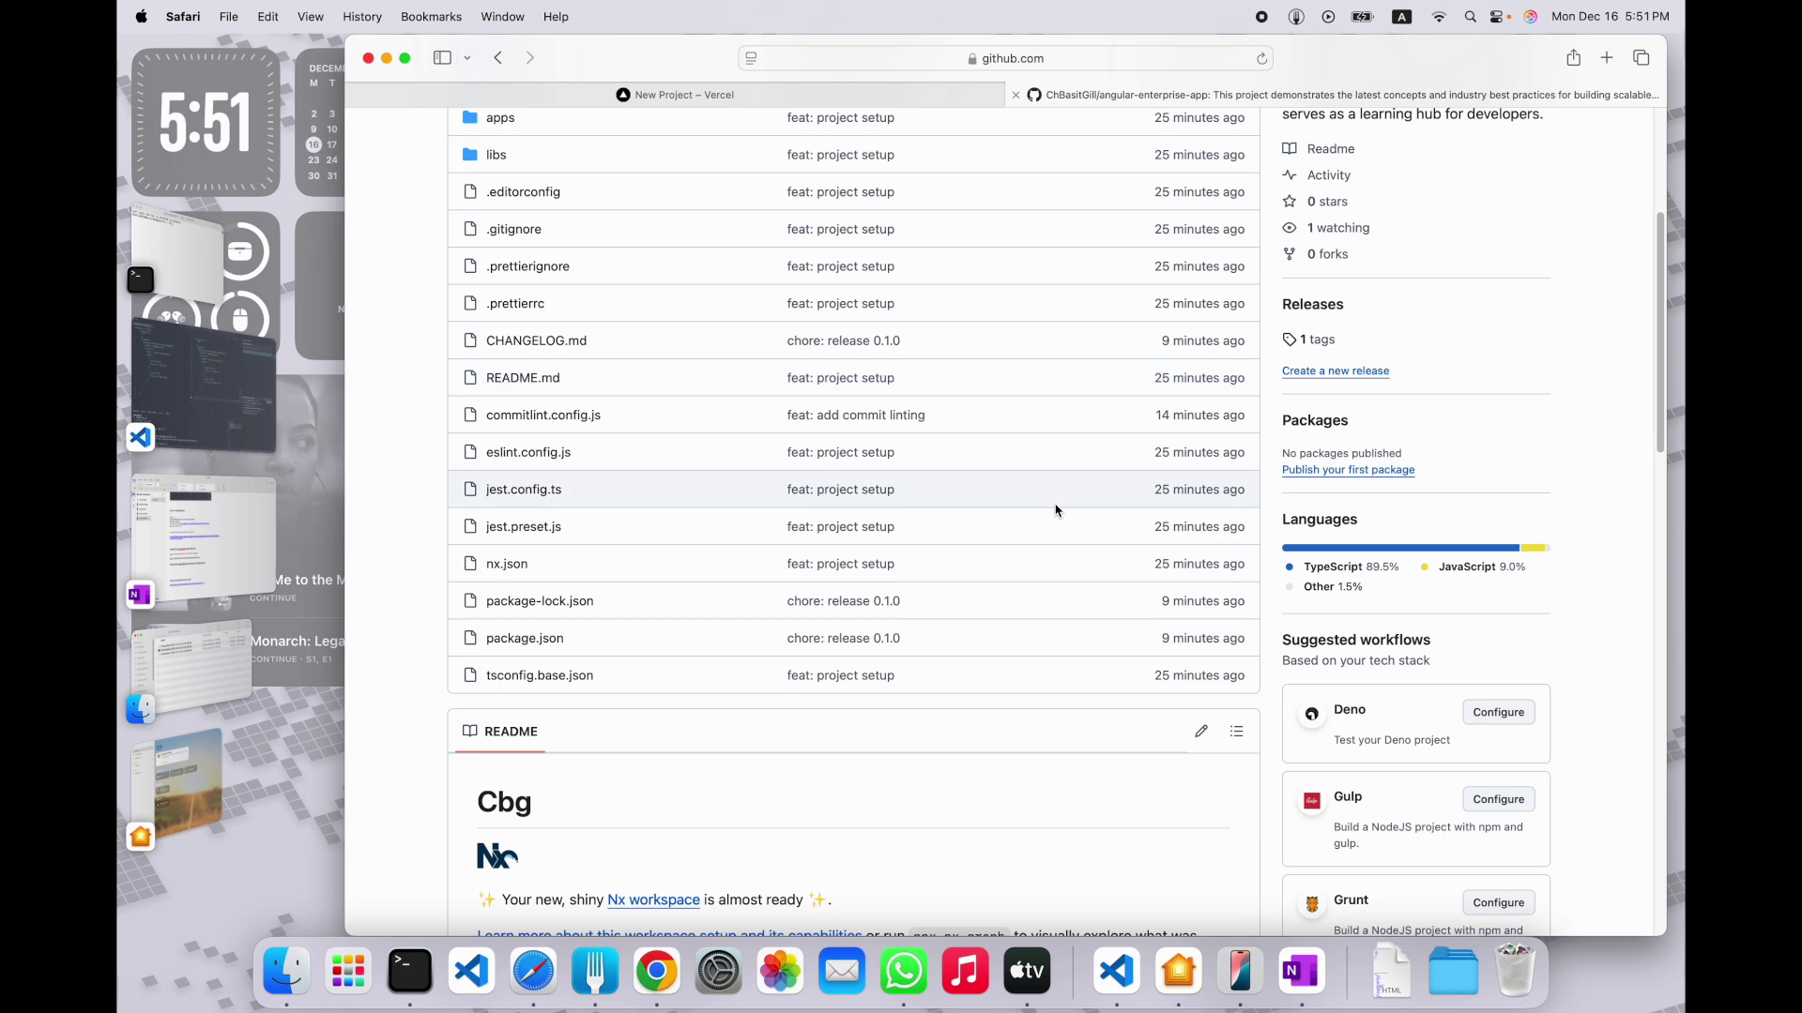
scroll(1056, 509, "up", 4)
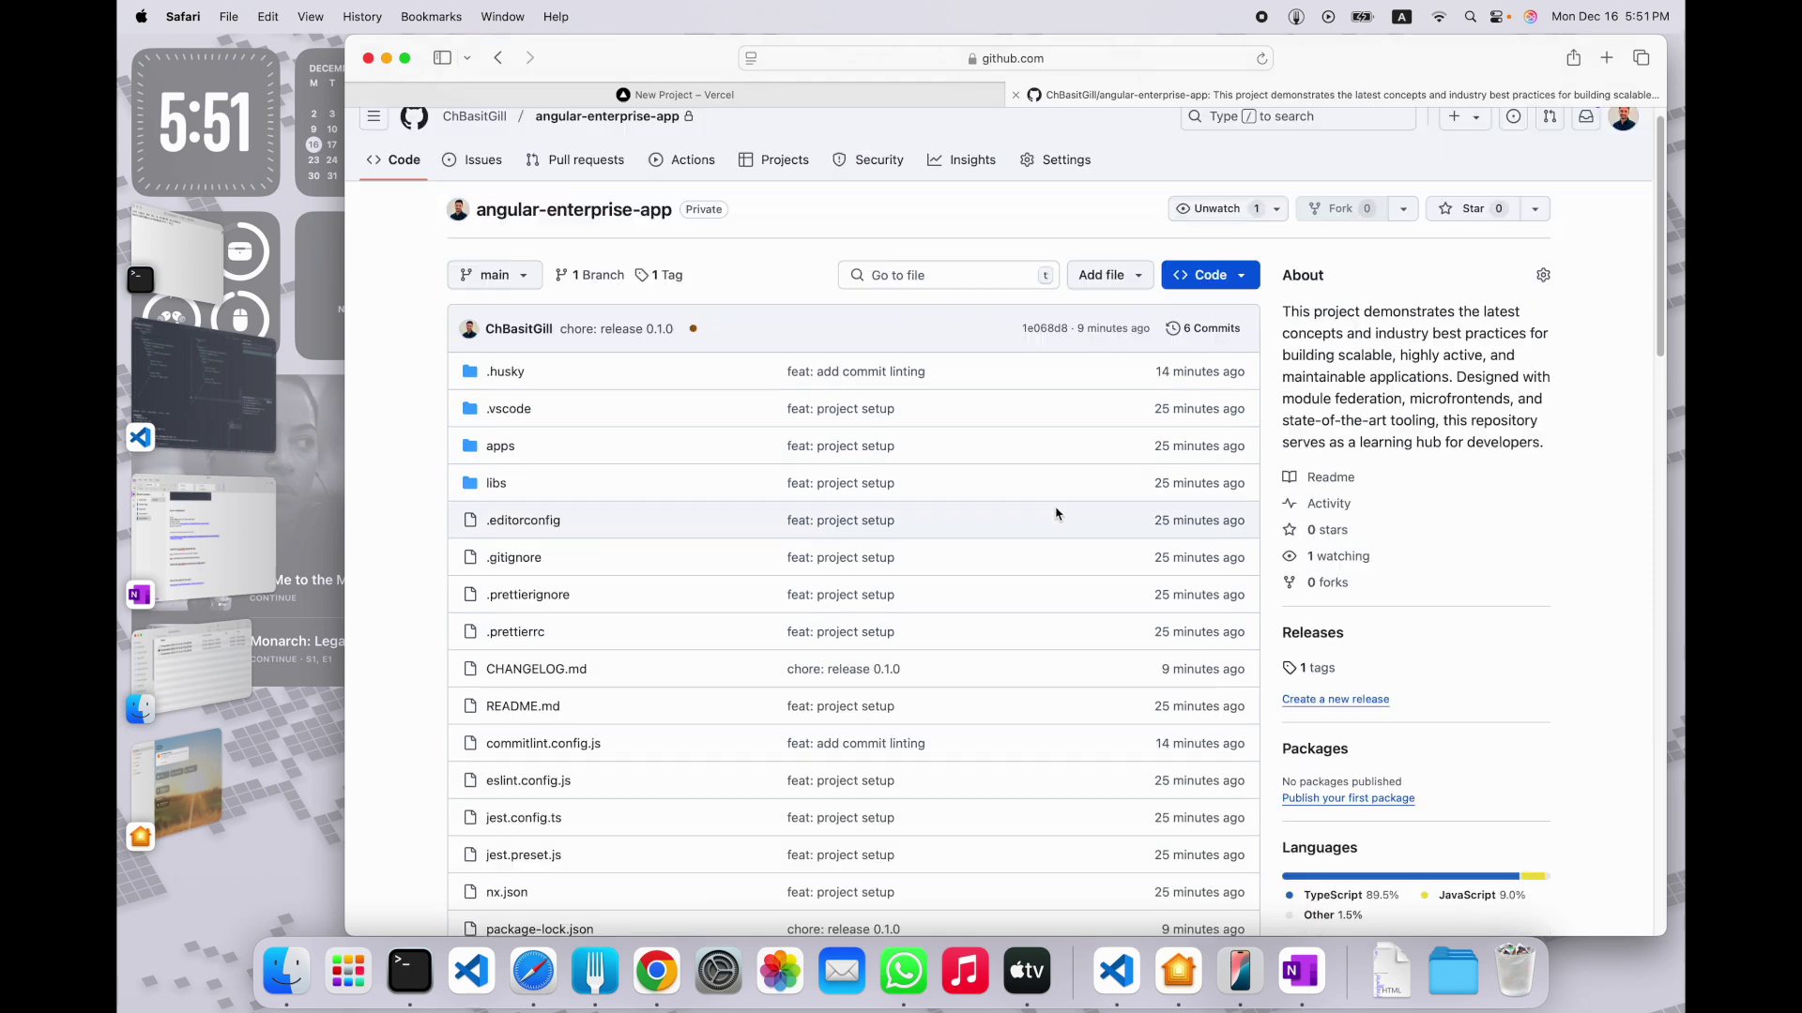
Examine the repository's tags and the contents of its apps and libs folders
left_click(1320, 668)
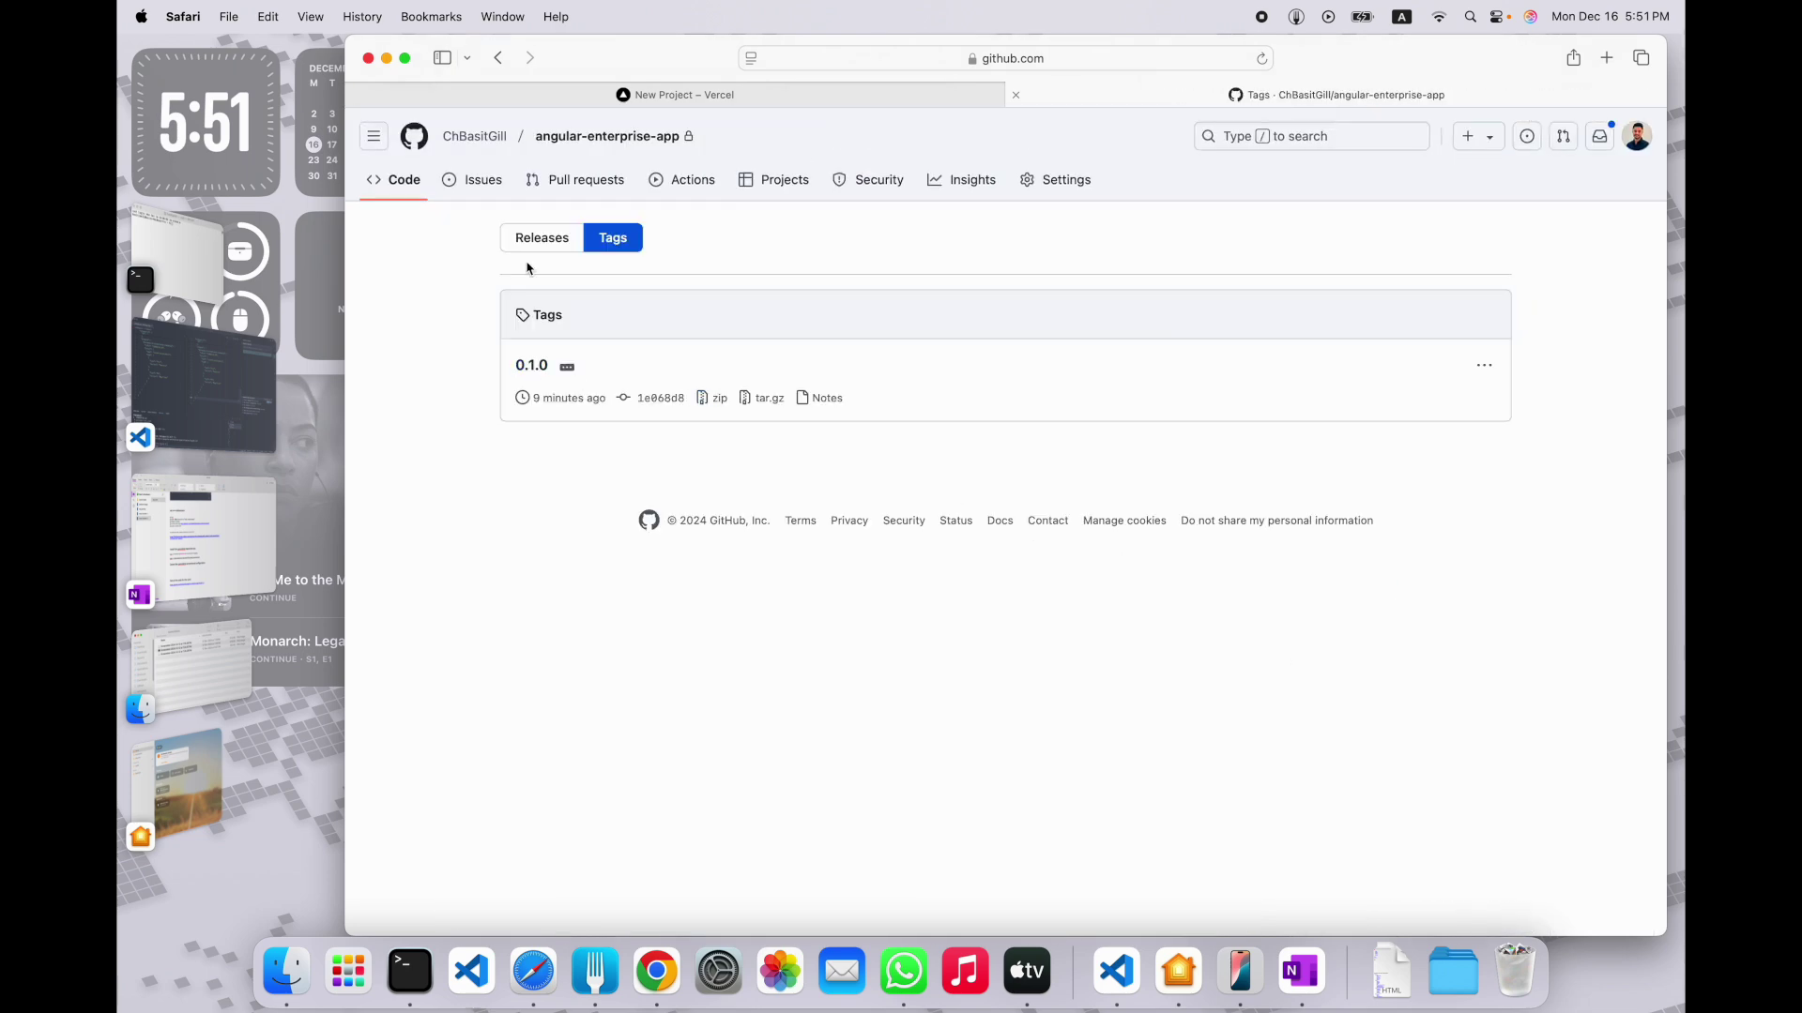
left_click(392, 179)
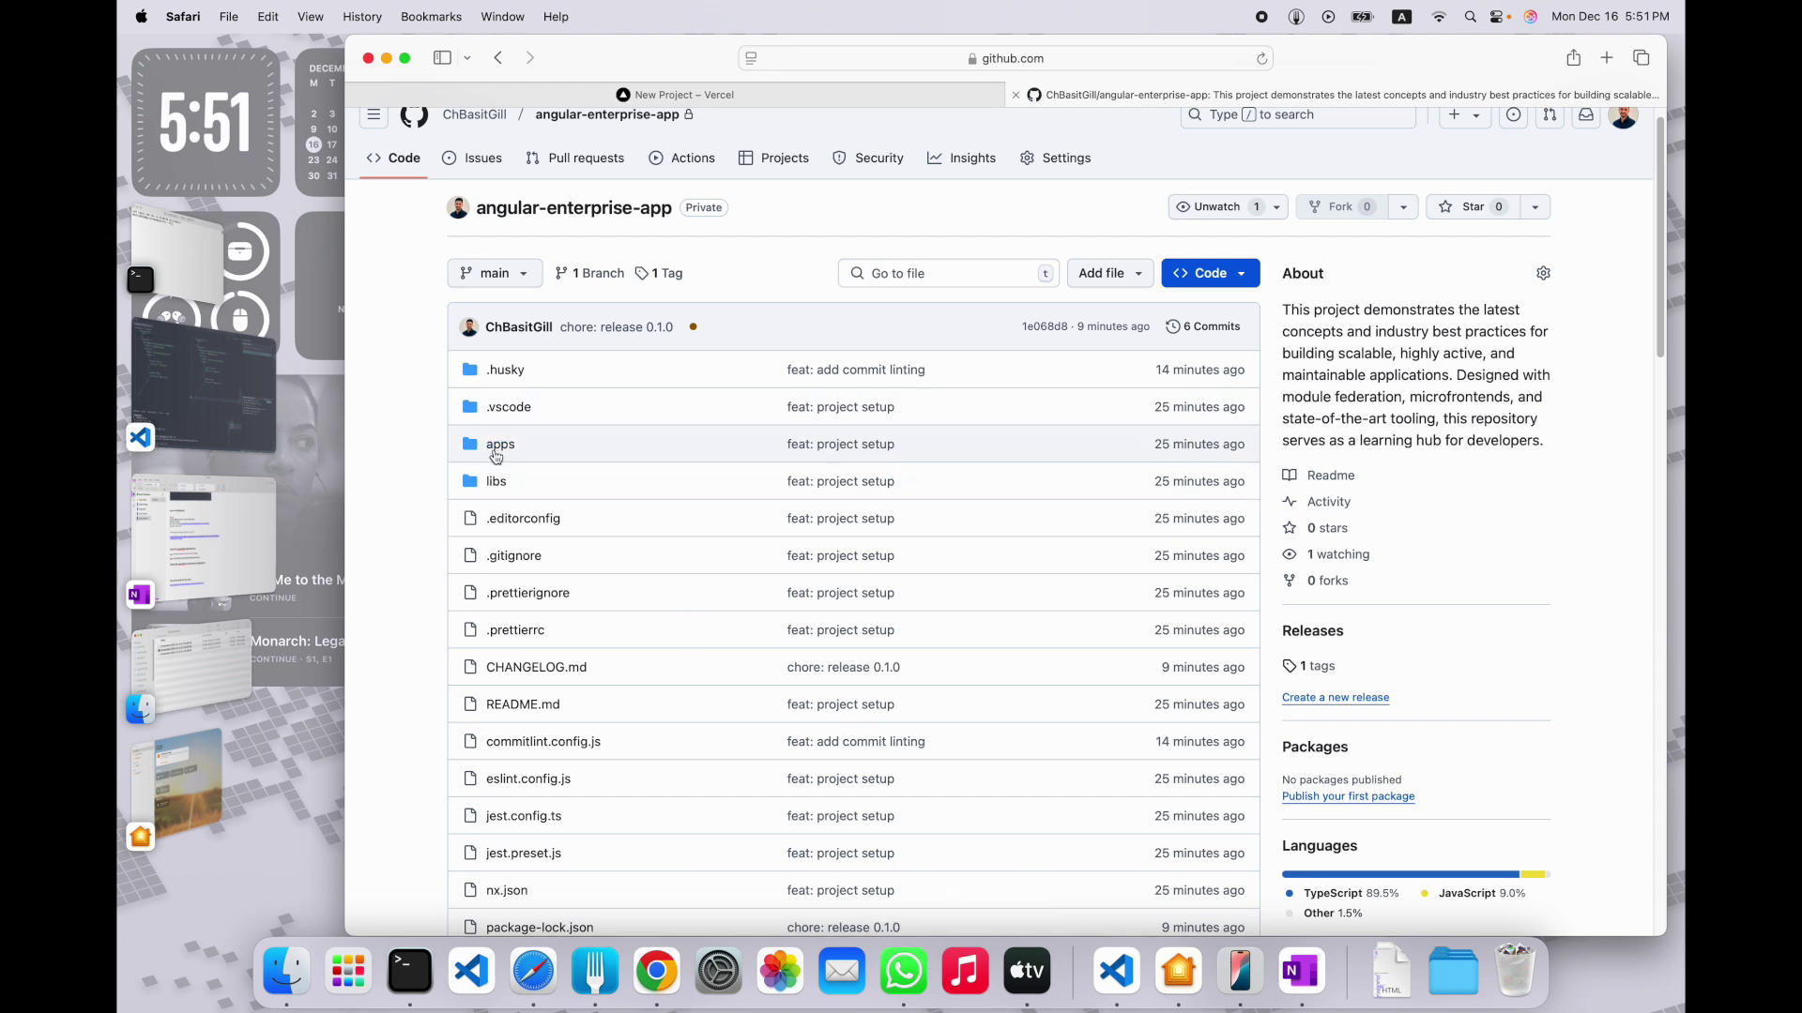
left_click(495, 451)
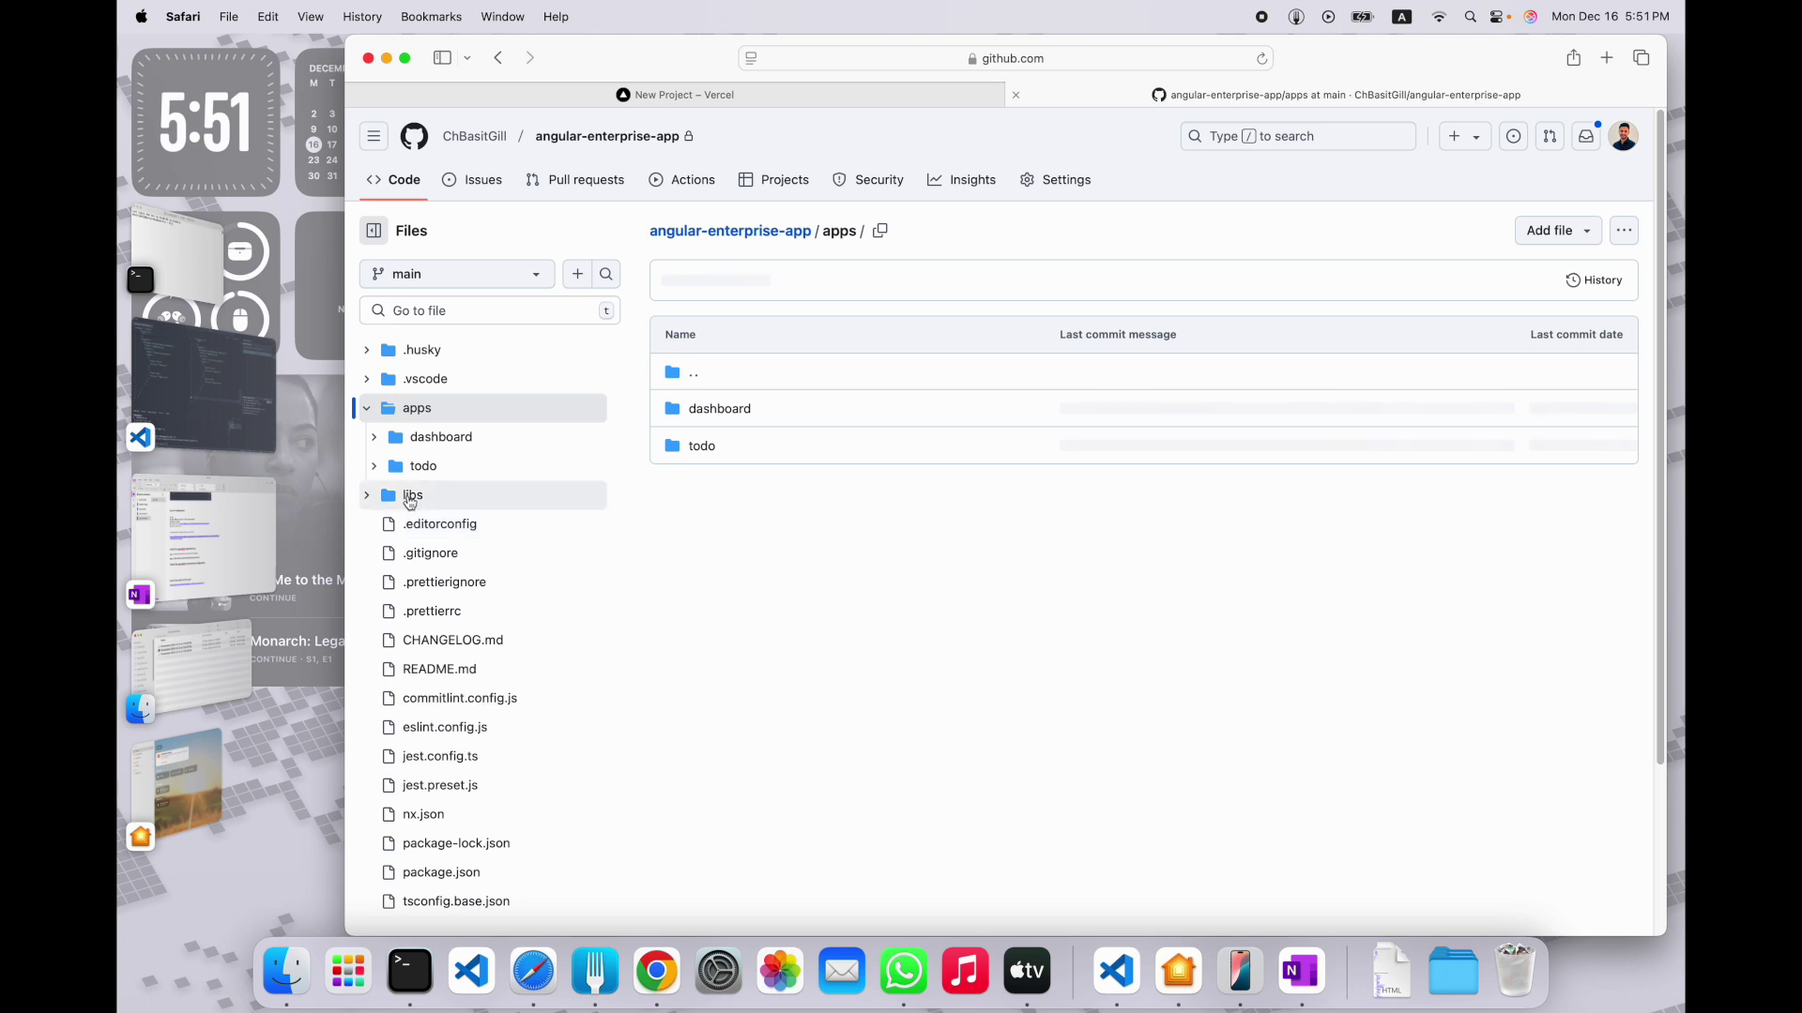
left_click(733, 237)
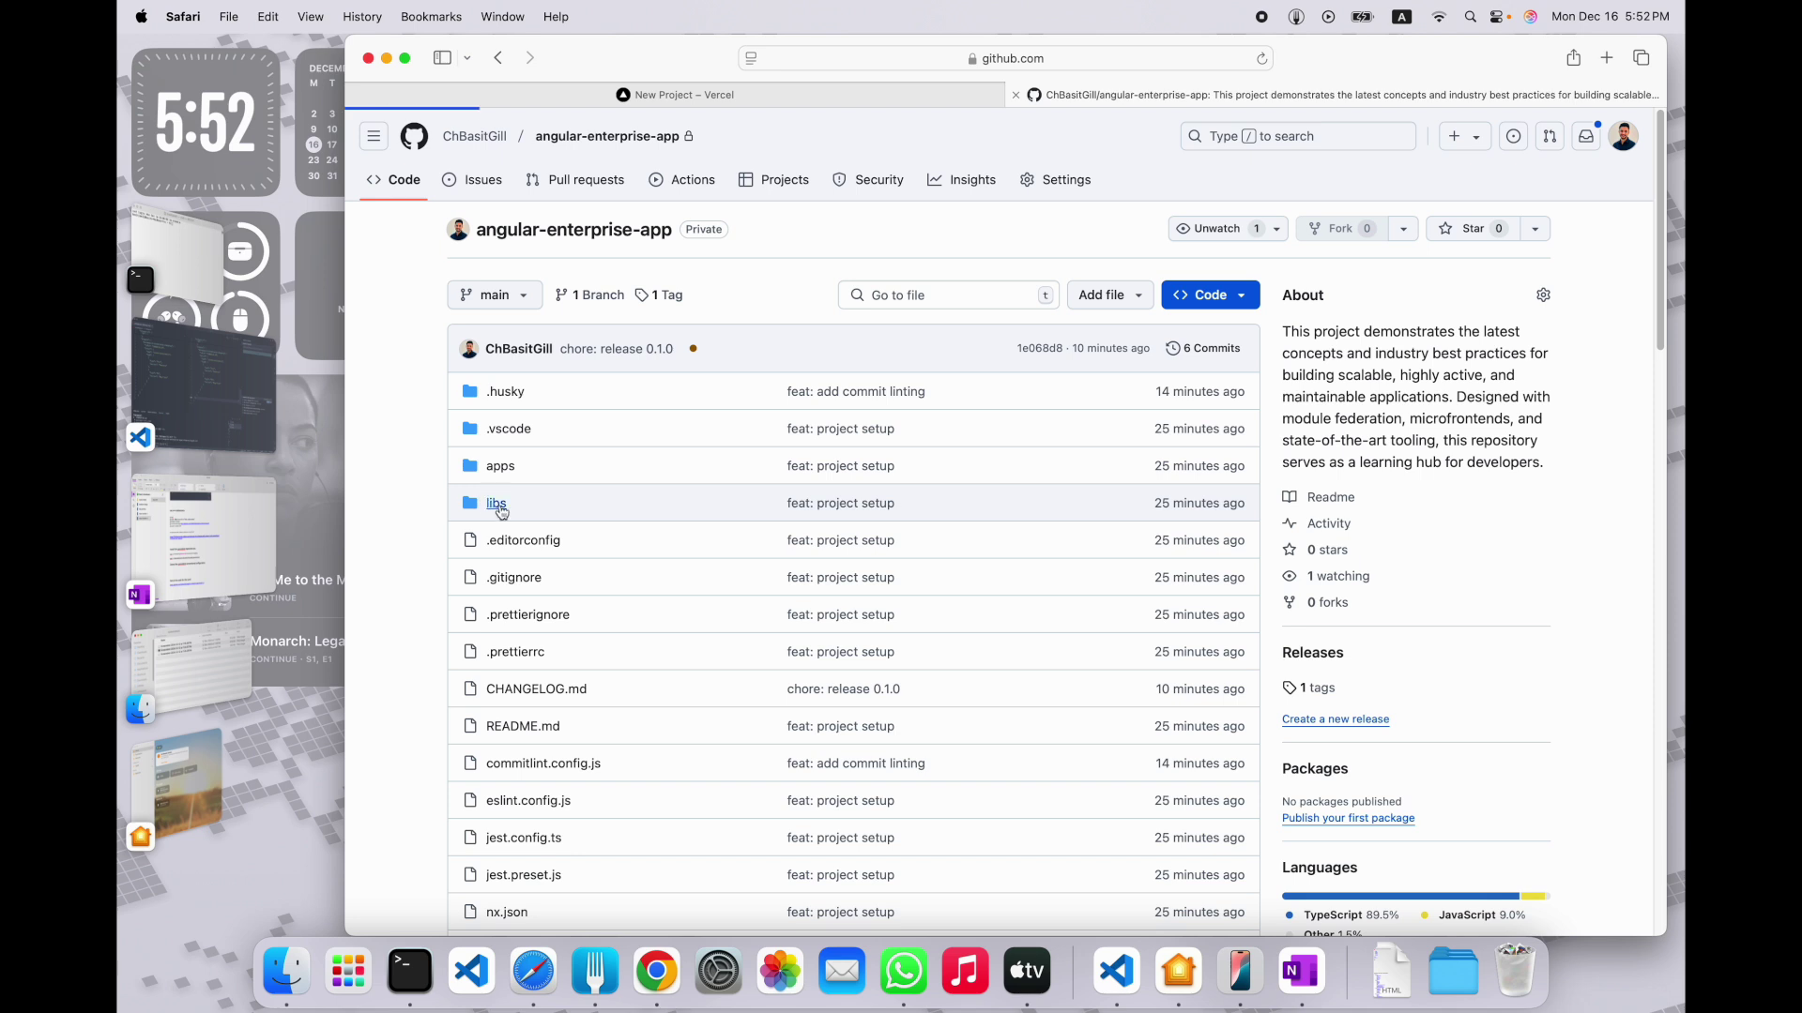
left_click(497, 507)
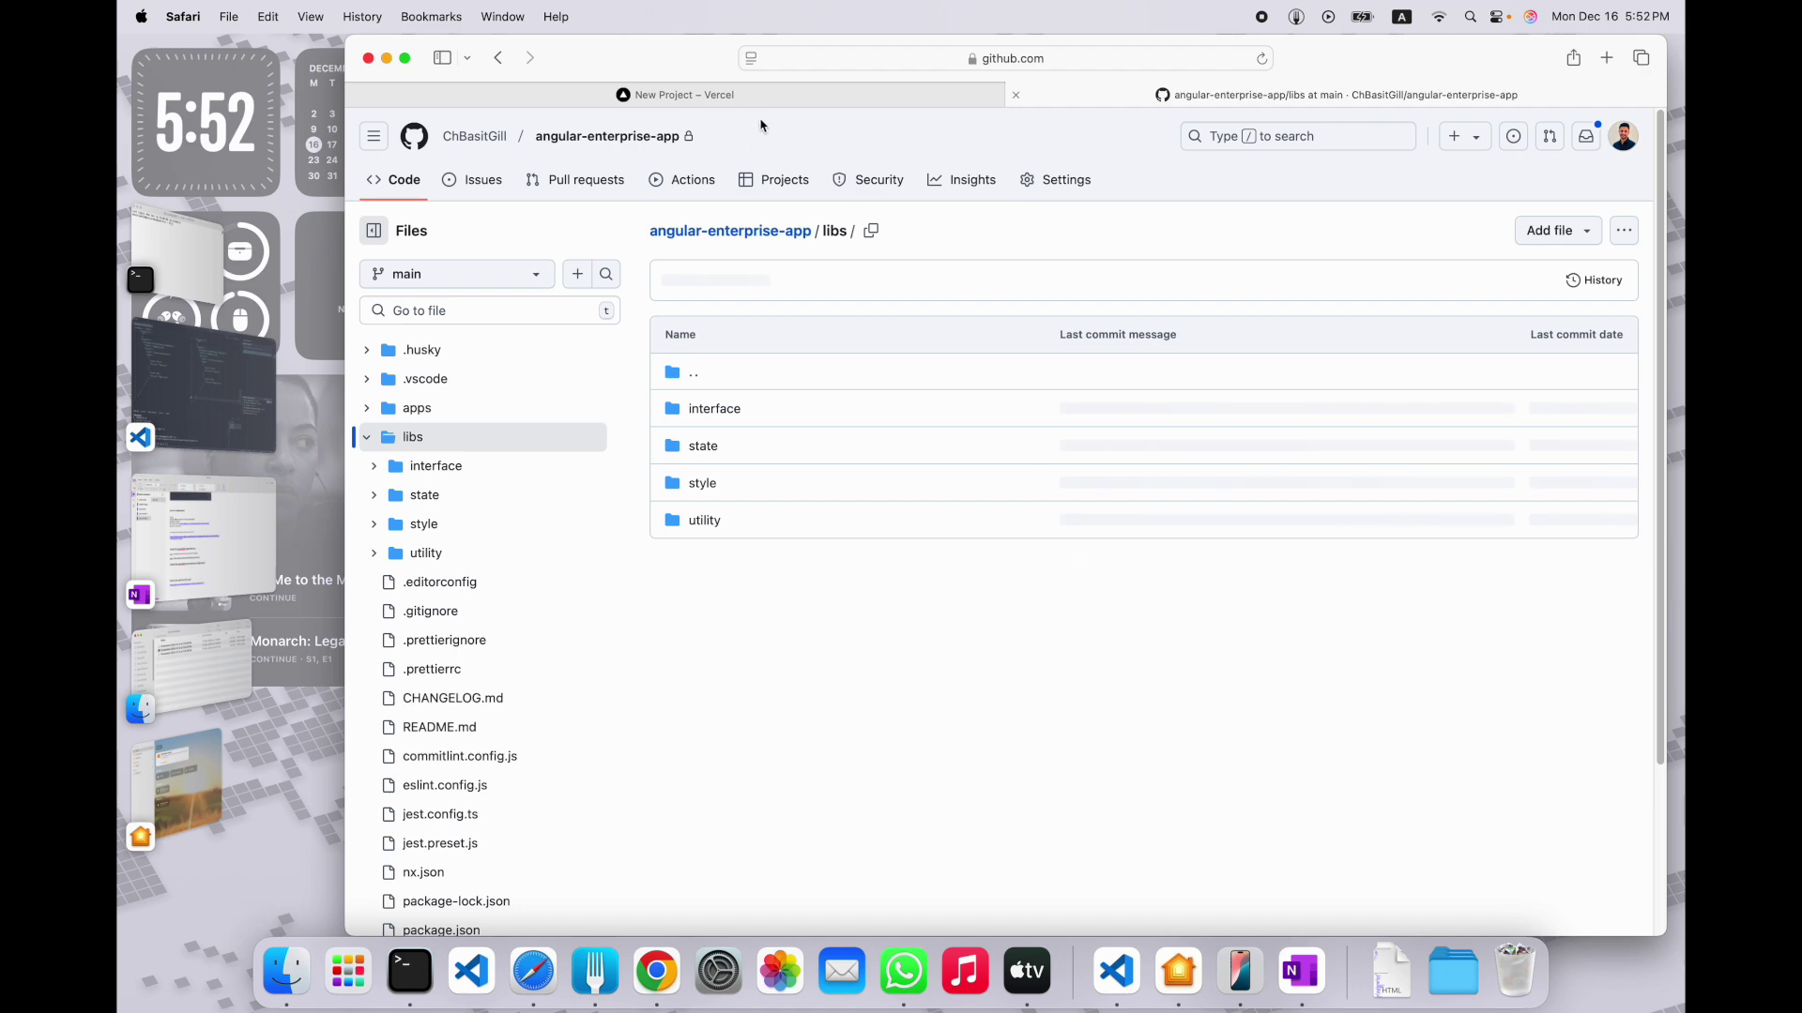
Return to the Vercel project page and check the deployment's progress
key("ctrl+shift+Tab")
scroll(1023, 549, "up", 10)
scroll(1028, 543, "down", 10)
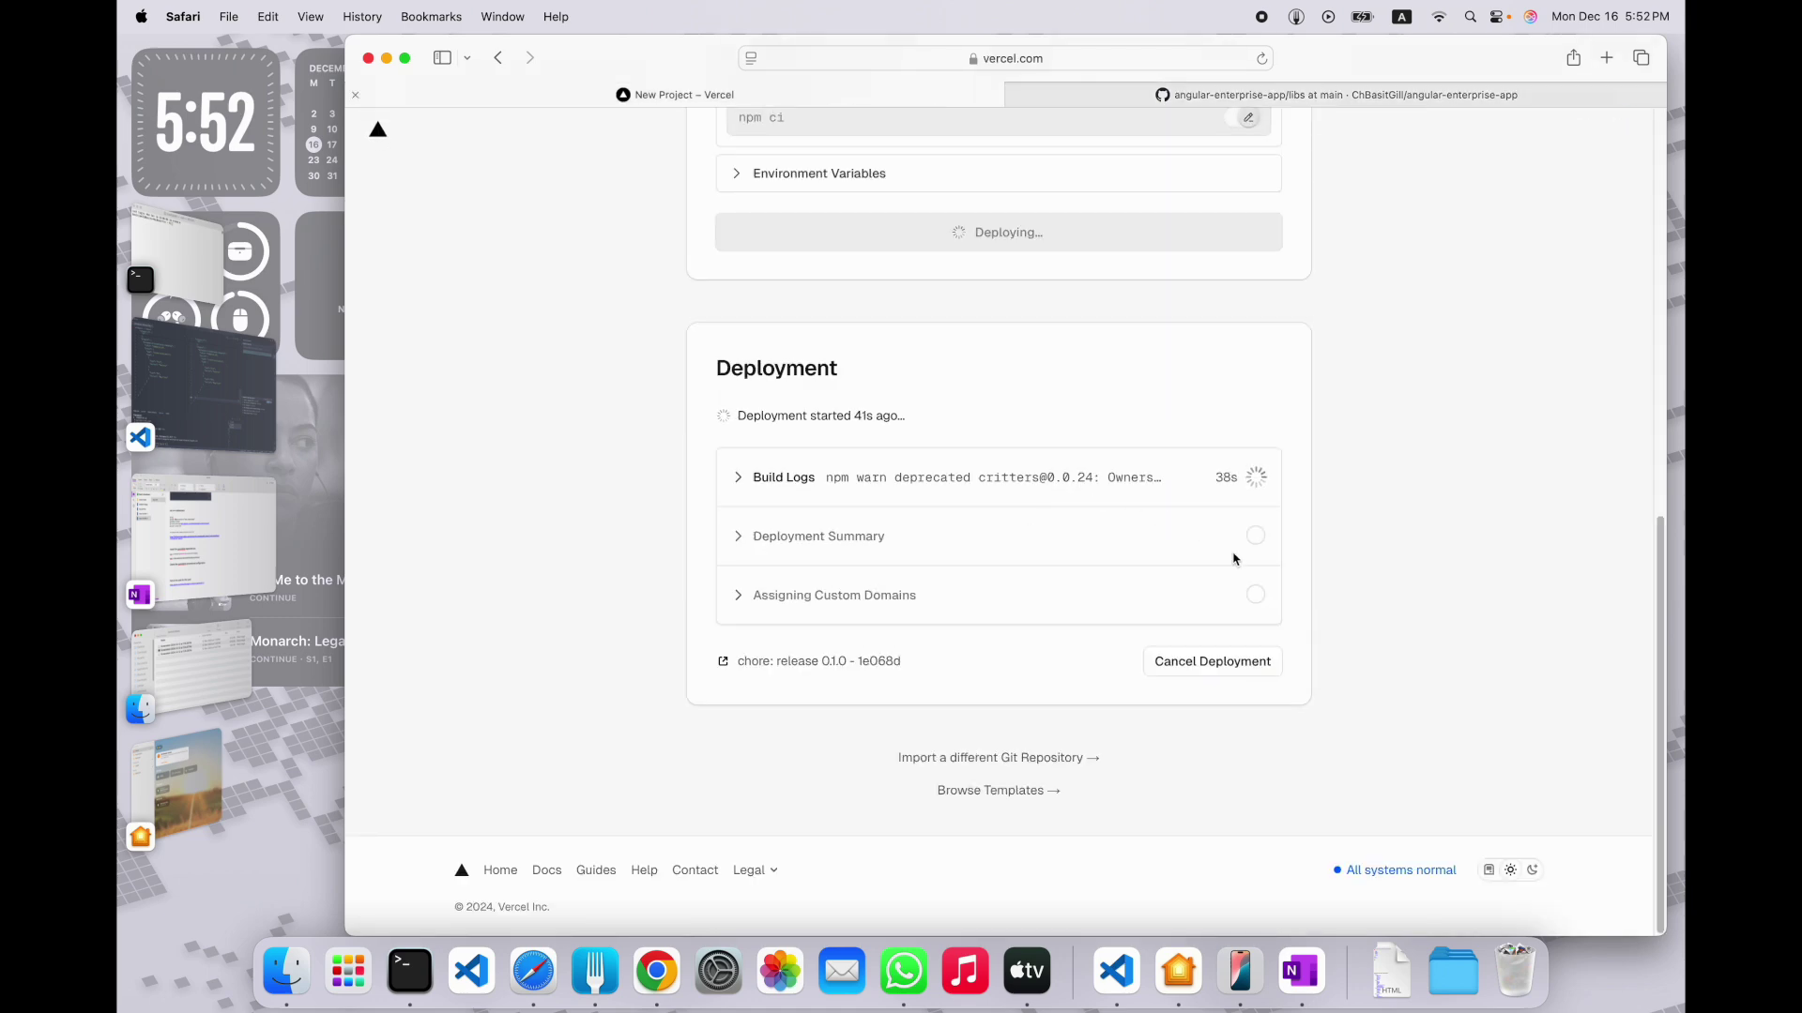
Leave the new project page and open the account's dashboard with its project overview
scroll(1235, 562, "up", 10)
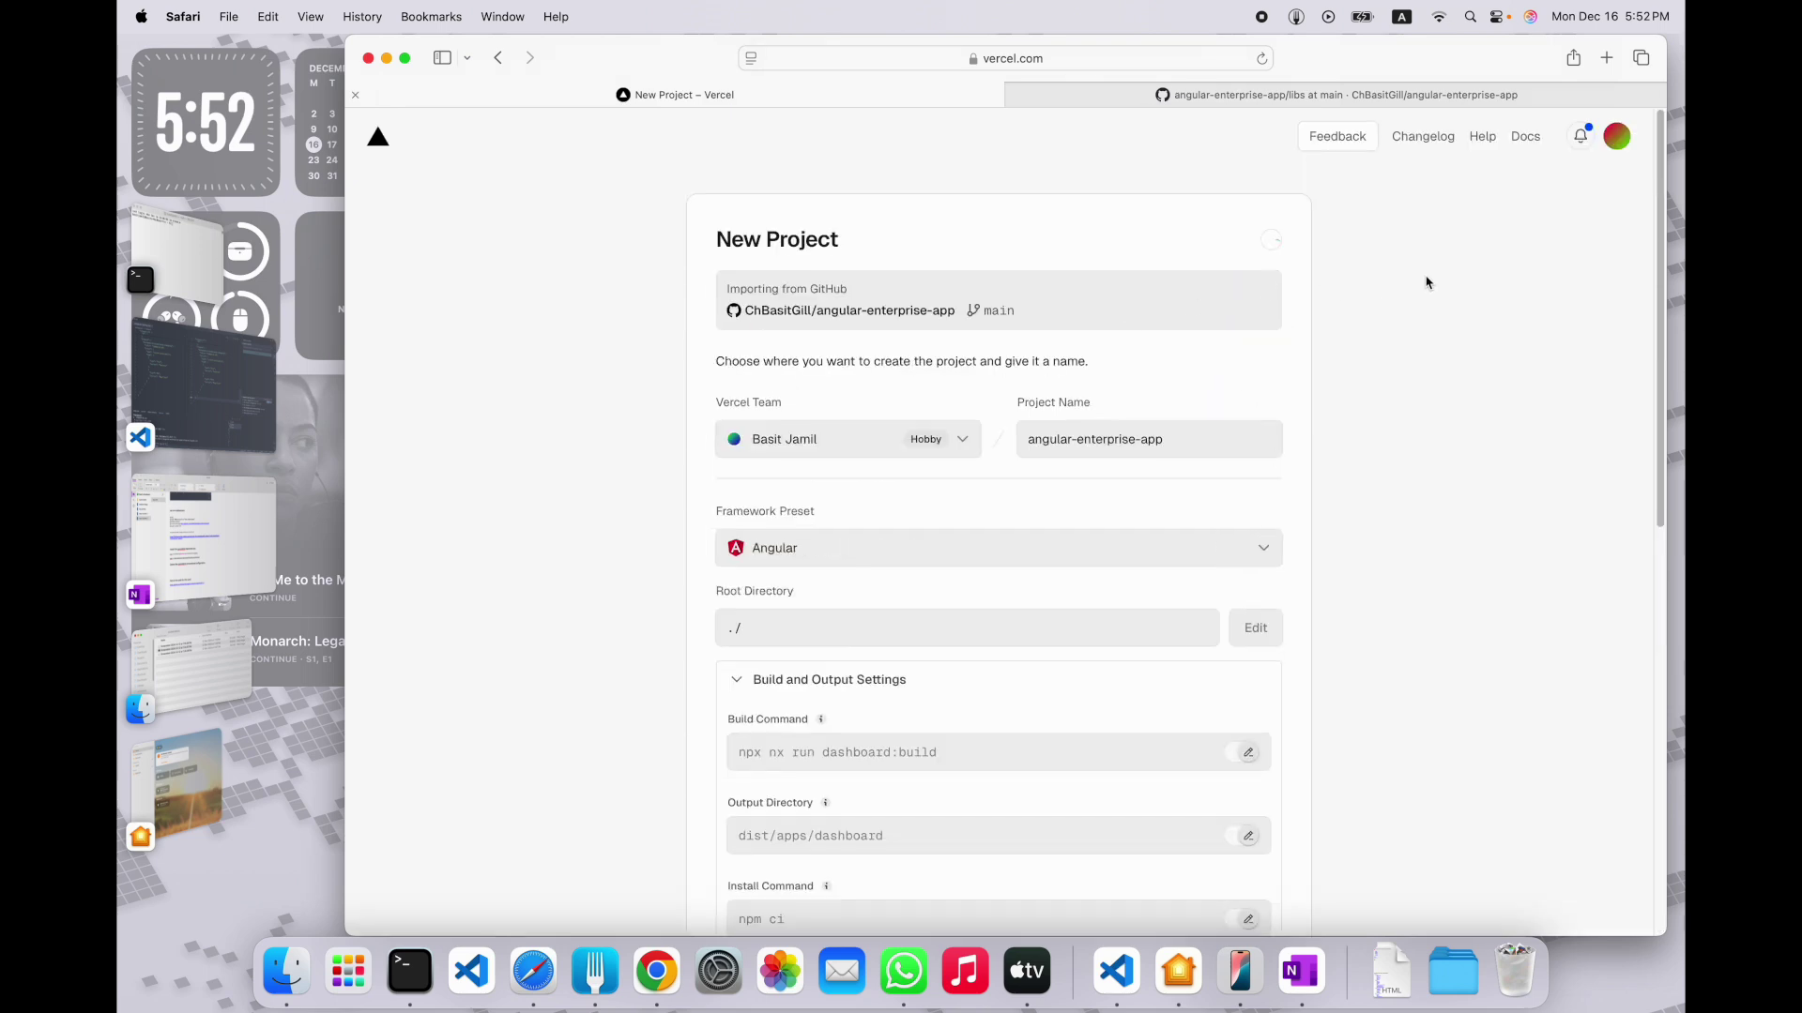
left_click(1616, 150)
left_click(1469, 201)
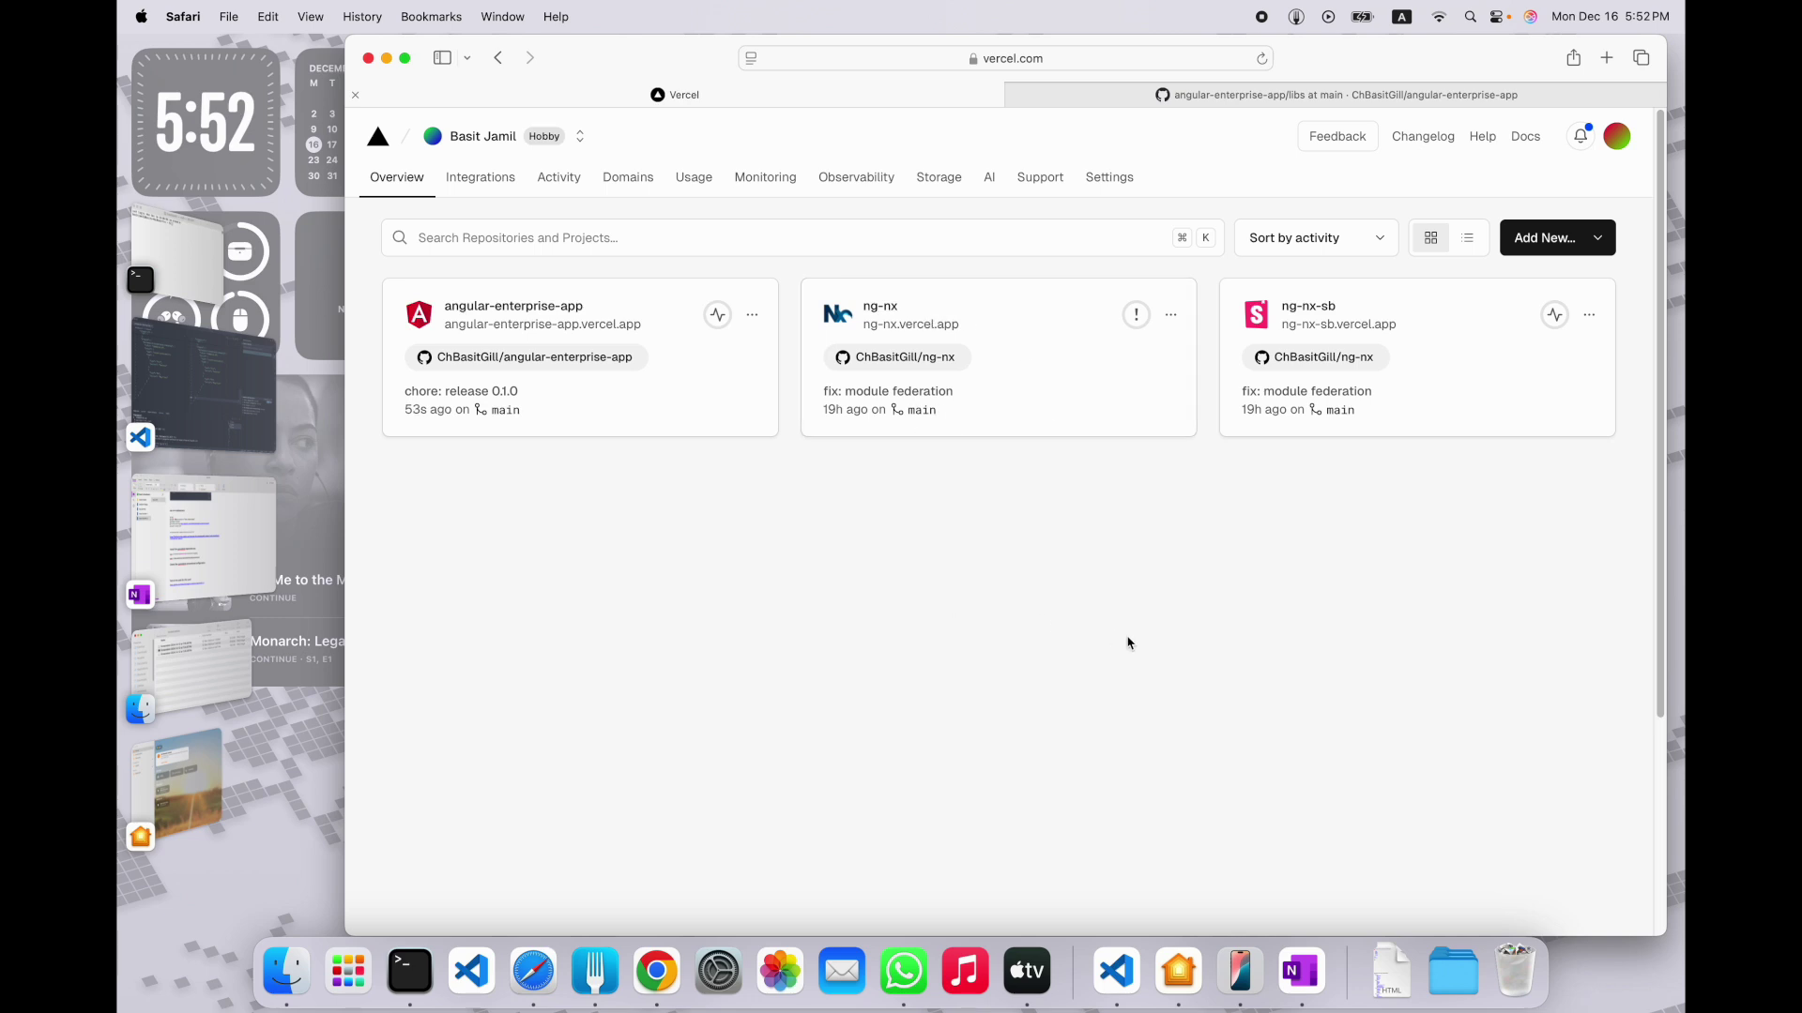
Examine the account's Integrations, Domains, Activity and Monitoring pages
left_click(469, 182)
scroll(947, 572, "down", 3)
scroll(937, 581, "up", 3)
left_click(601, 181)
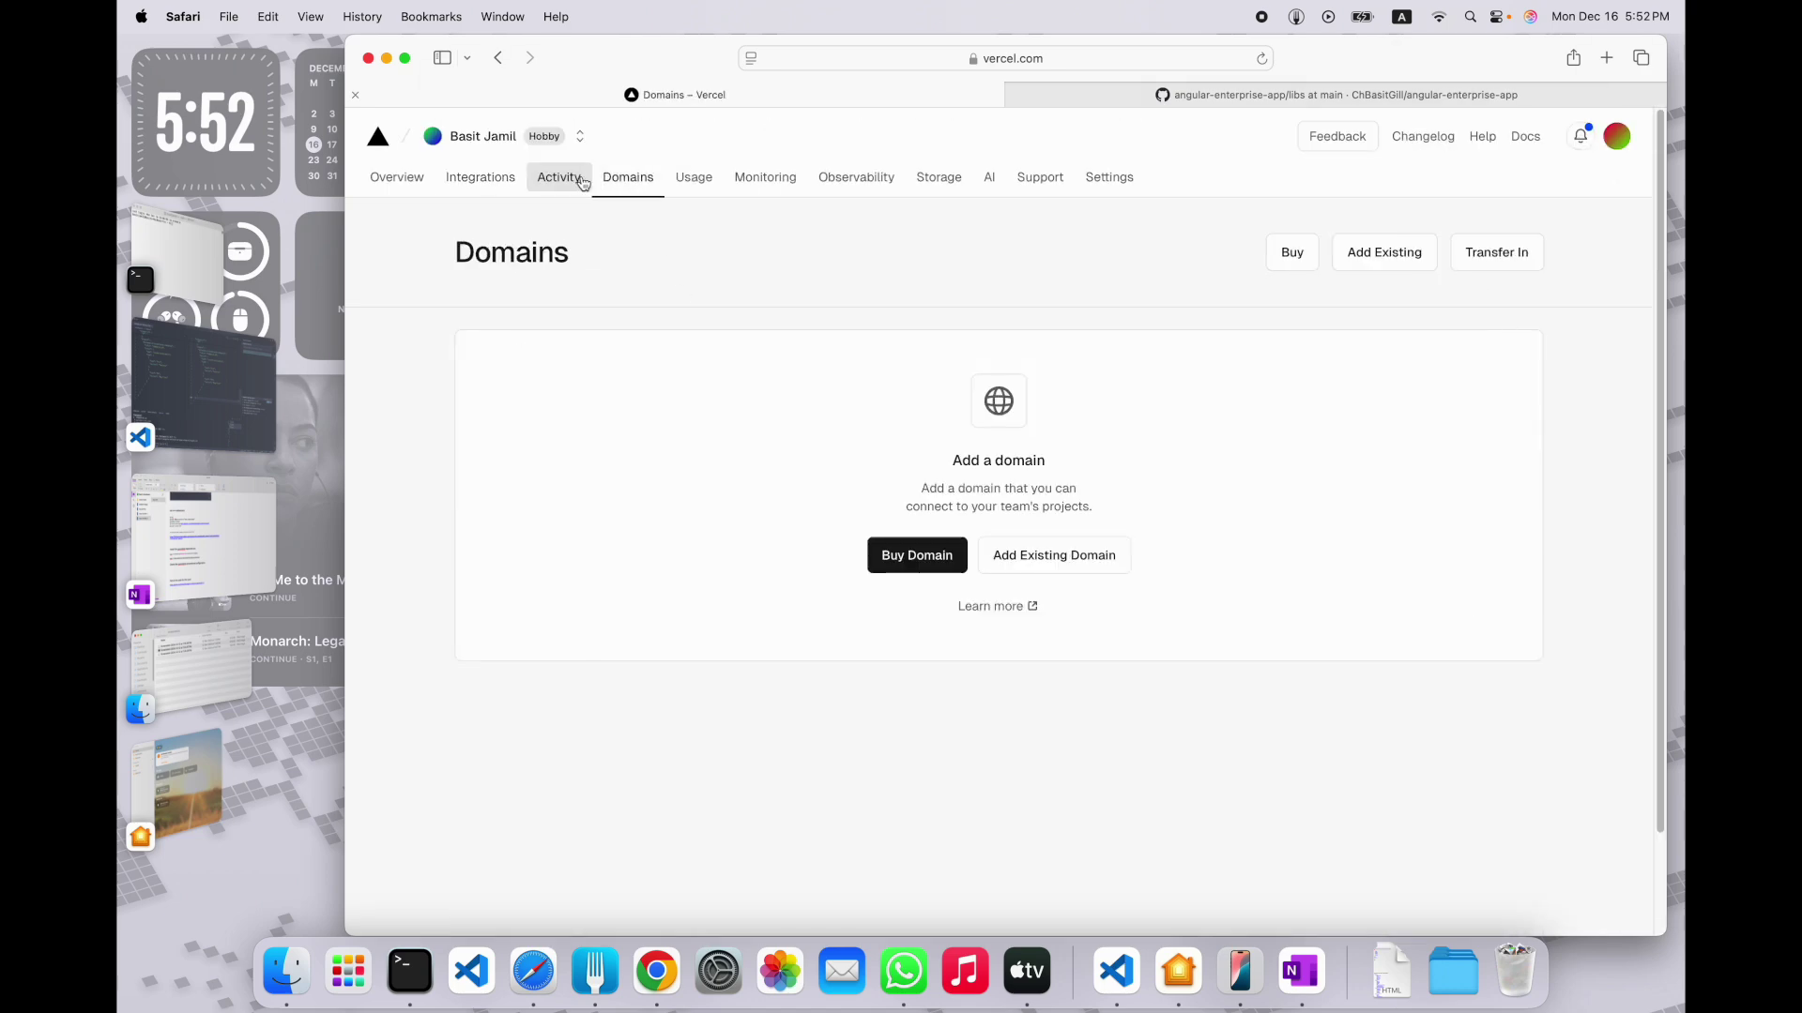
left_click(587, 185)
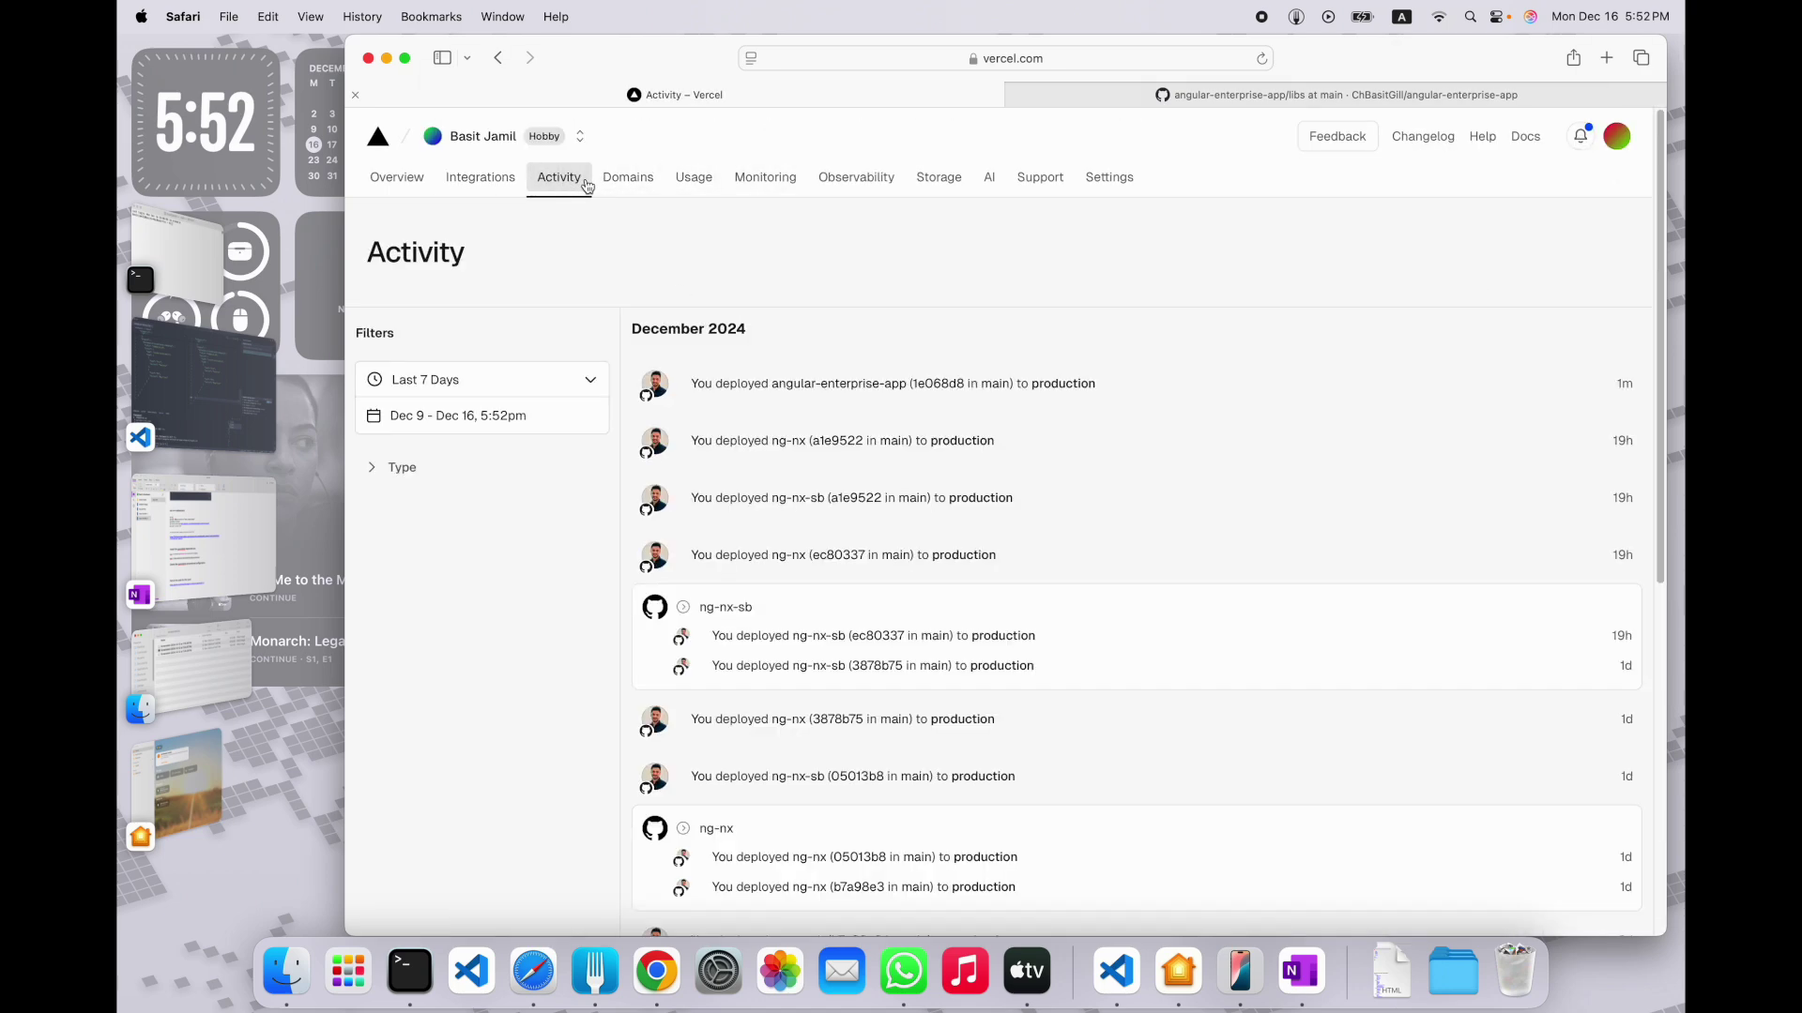
left_click(786, 181)
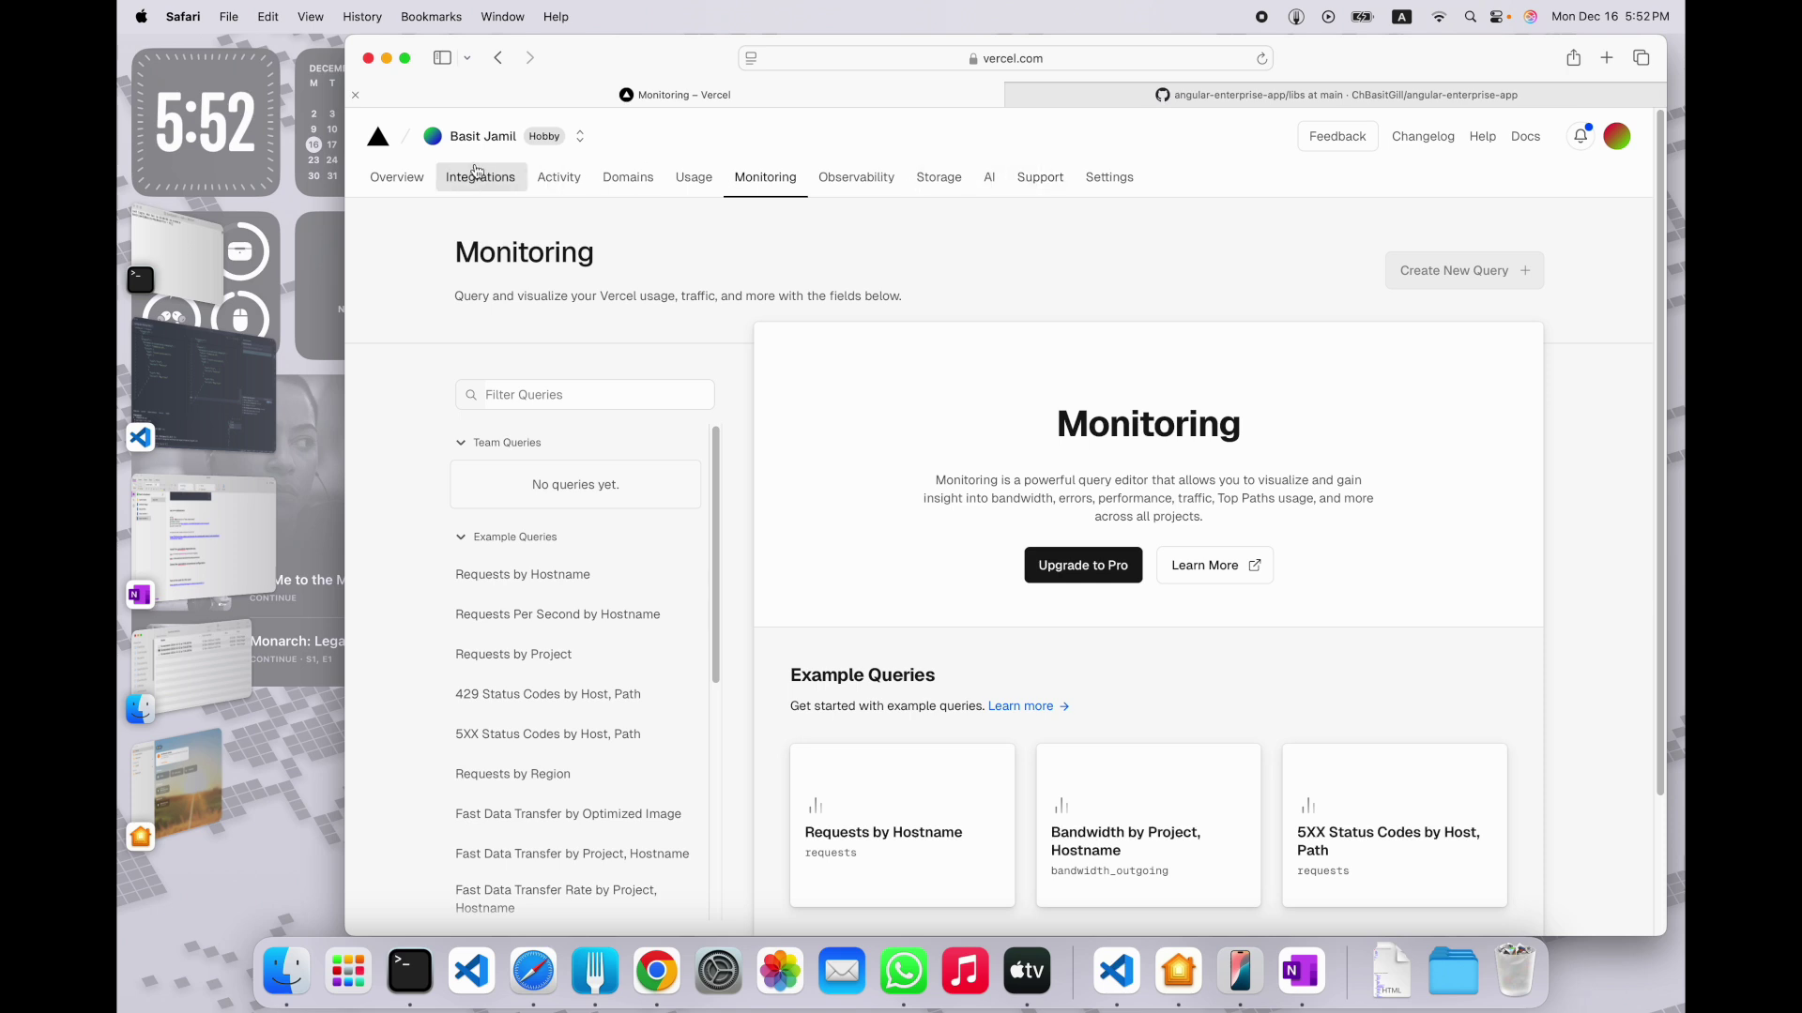
Return to the project overview, open the angular-enterprise-app project and review its production deployment details
left_click(427, 183)
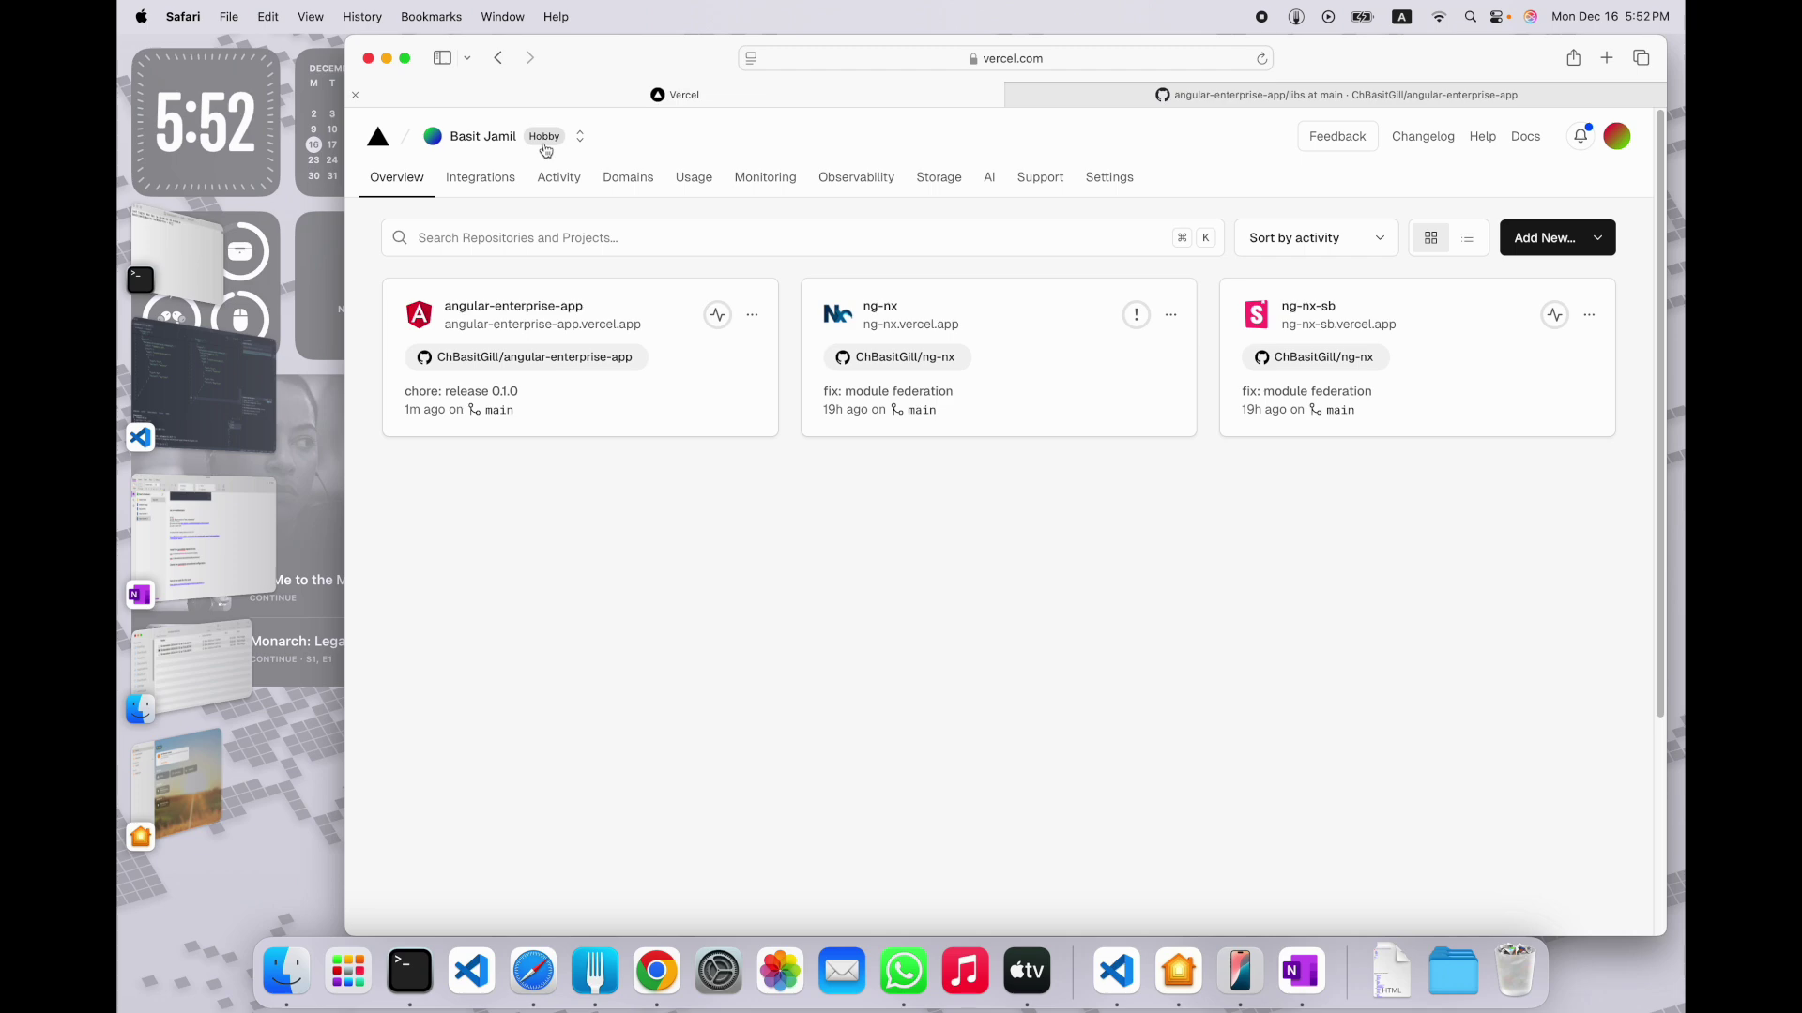
left_click(527, 306)
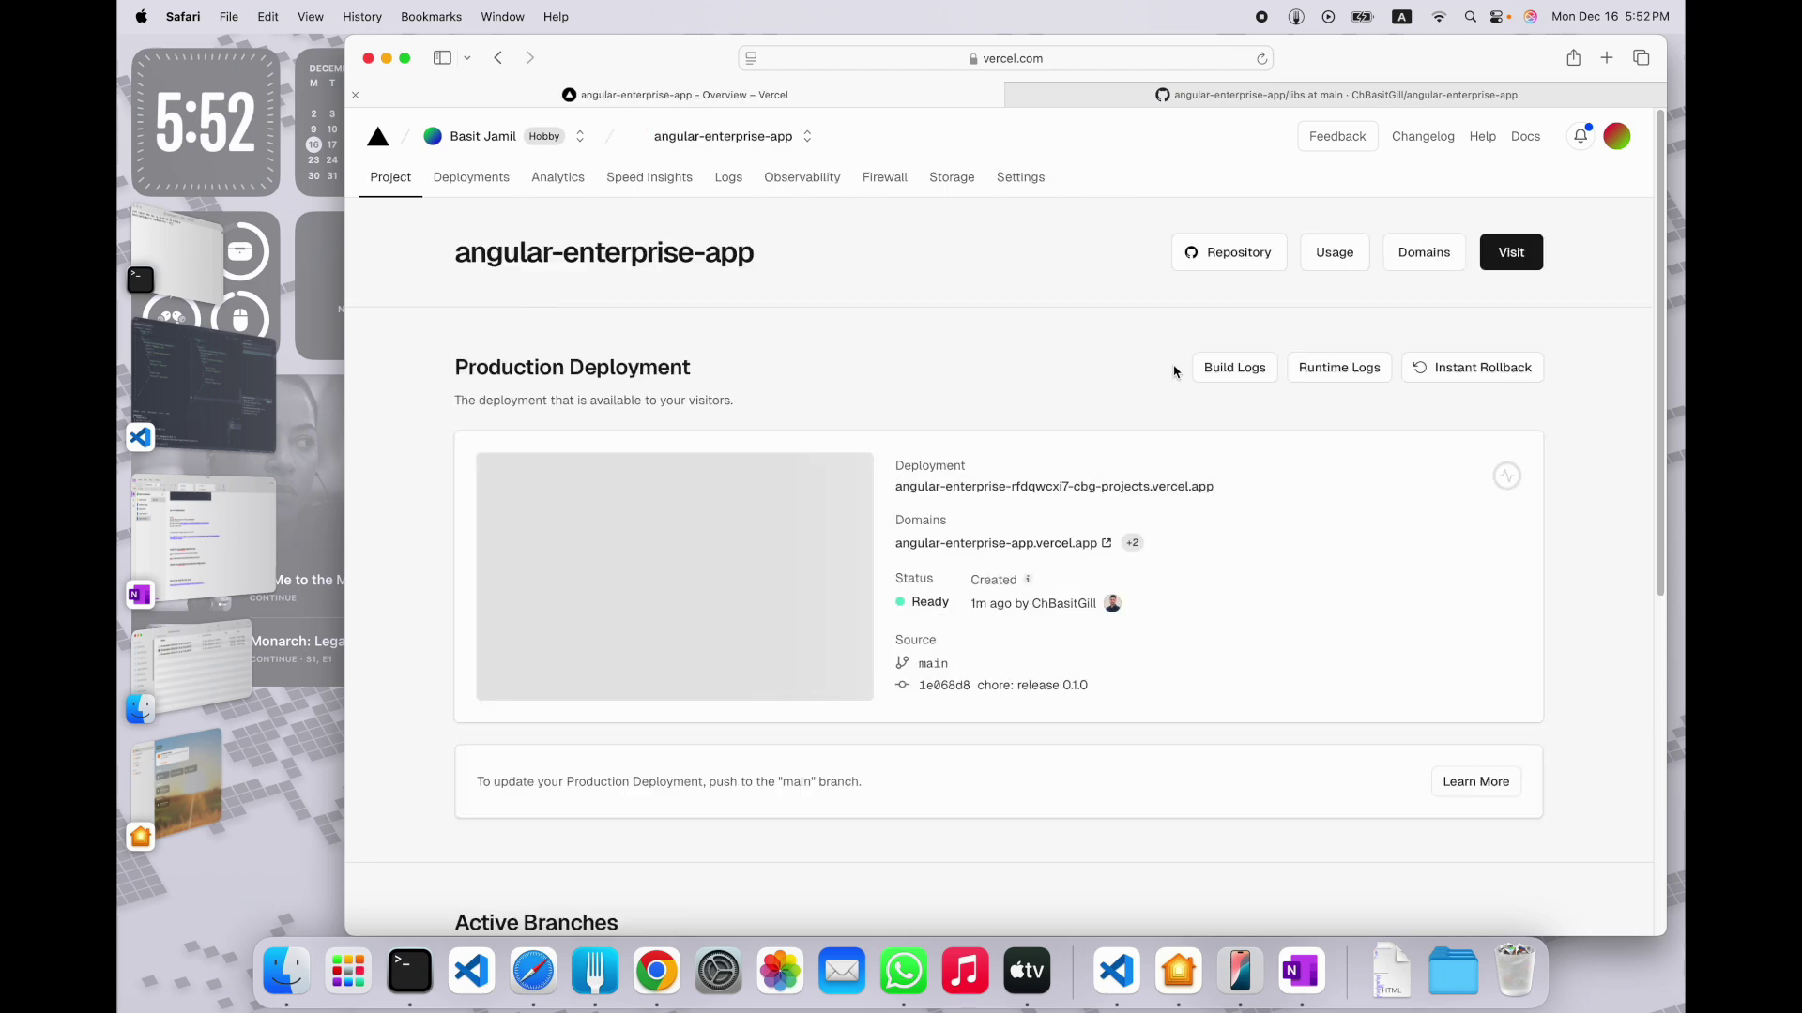
scroll(1172, 431, "down", 4)
scroll(1170, 390, "up", 4)
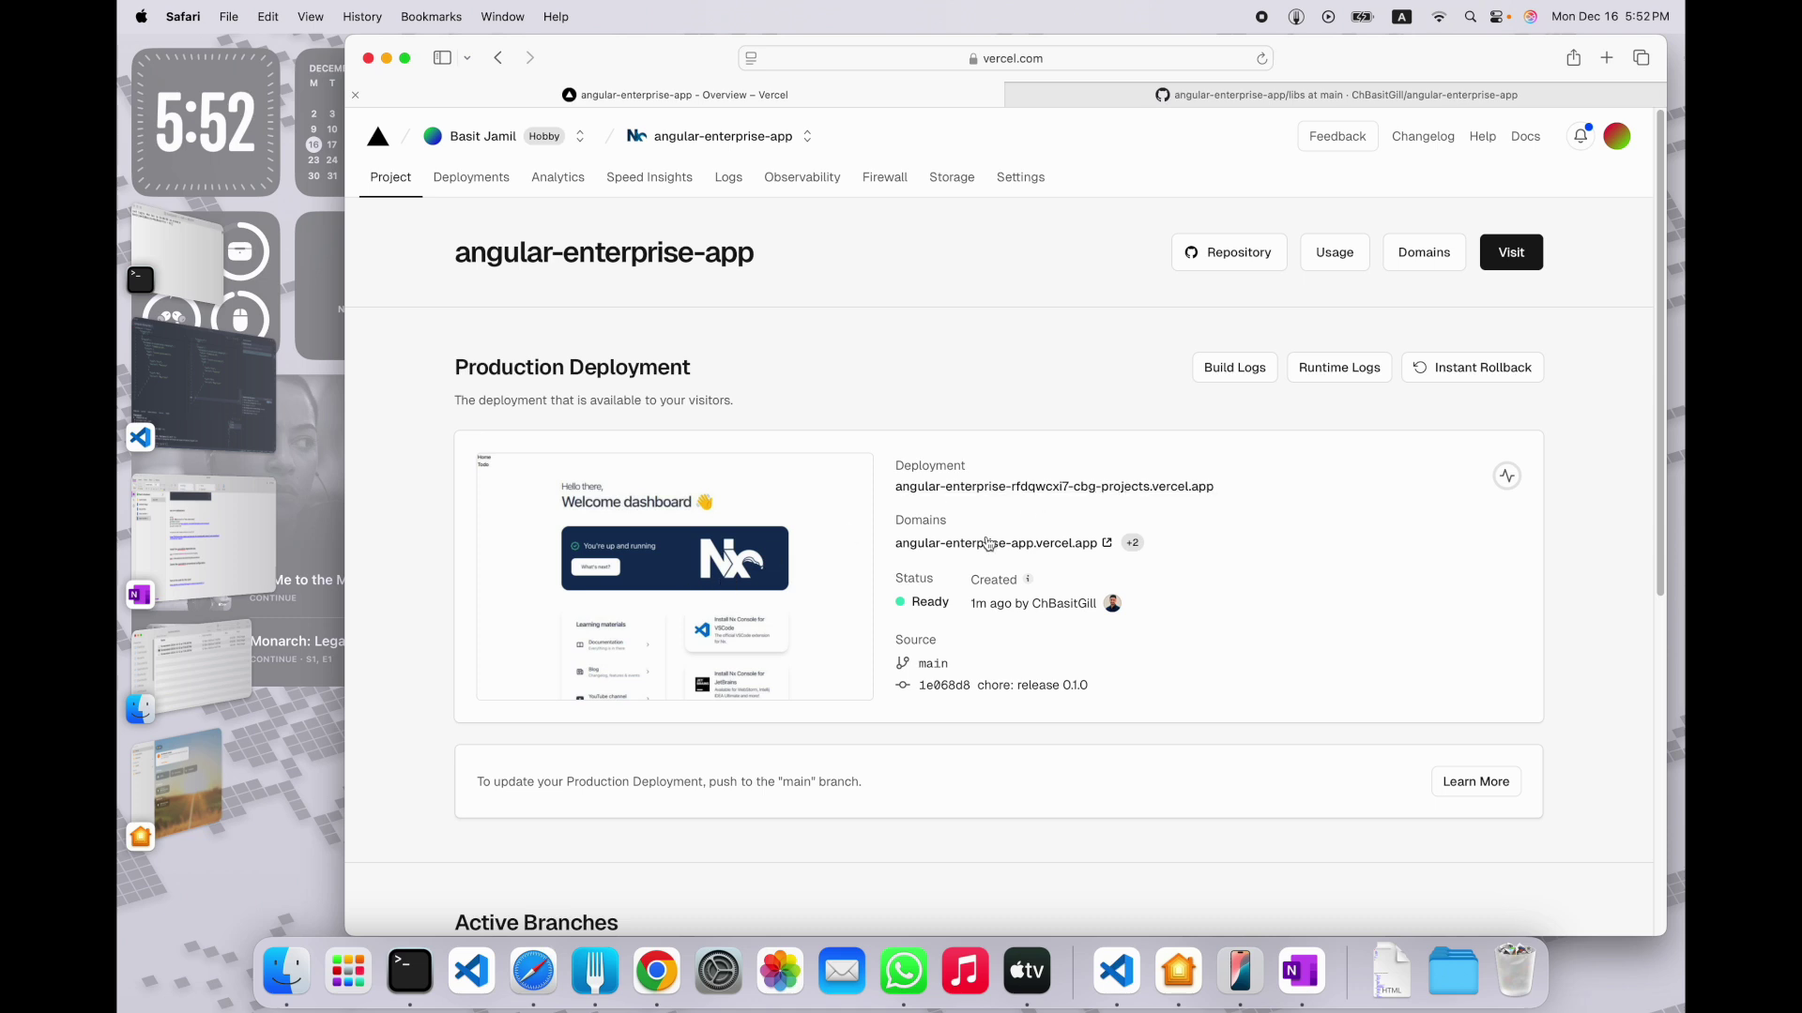
Open the deployed site at angular-enterprise-app.vercel.app and examine the live dashboard page and its full address
left_click(953, 542)
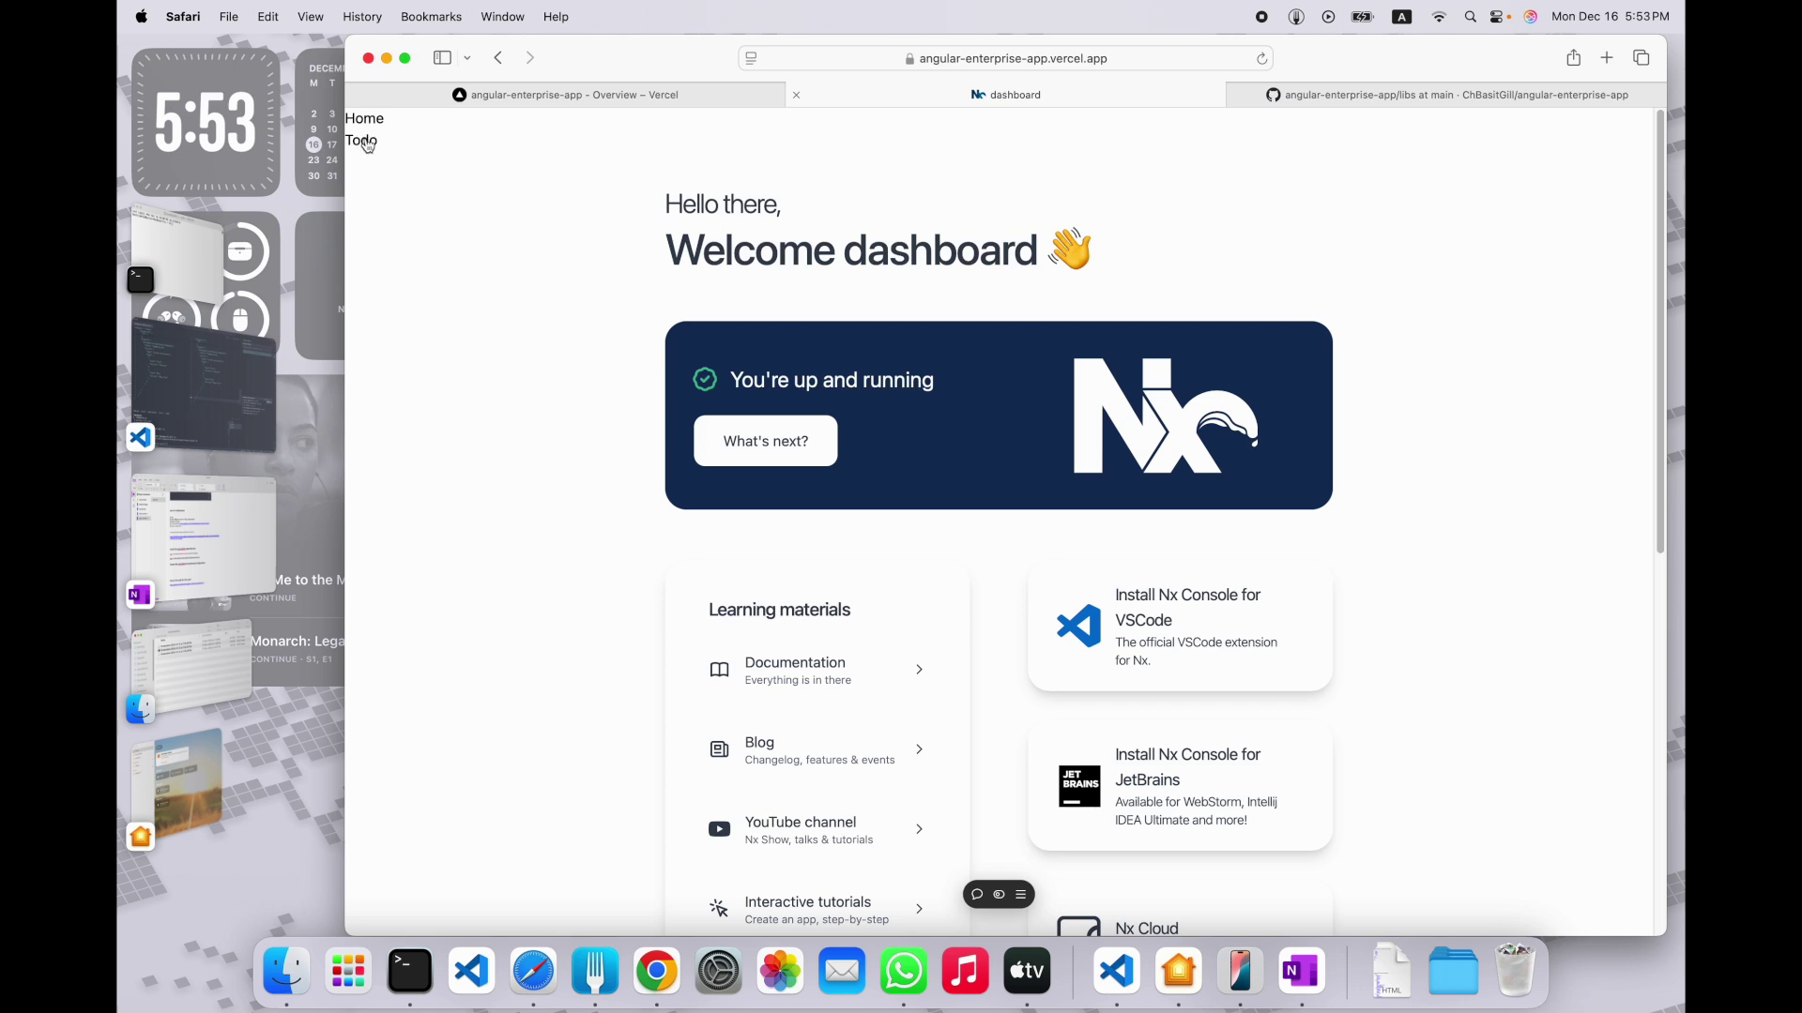
right_click(687, 148)
scroll(703, 644, "down", 4)
scroll(709, 642, "up", 3)
scroll(708, 642, "down", 5)
scroll(709, 641, "up", 6)
left_click(974, 58)
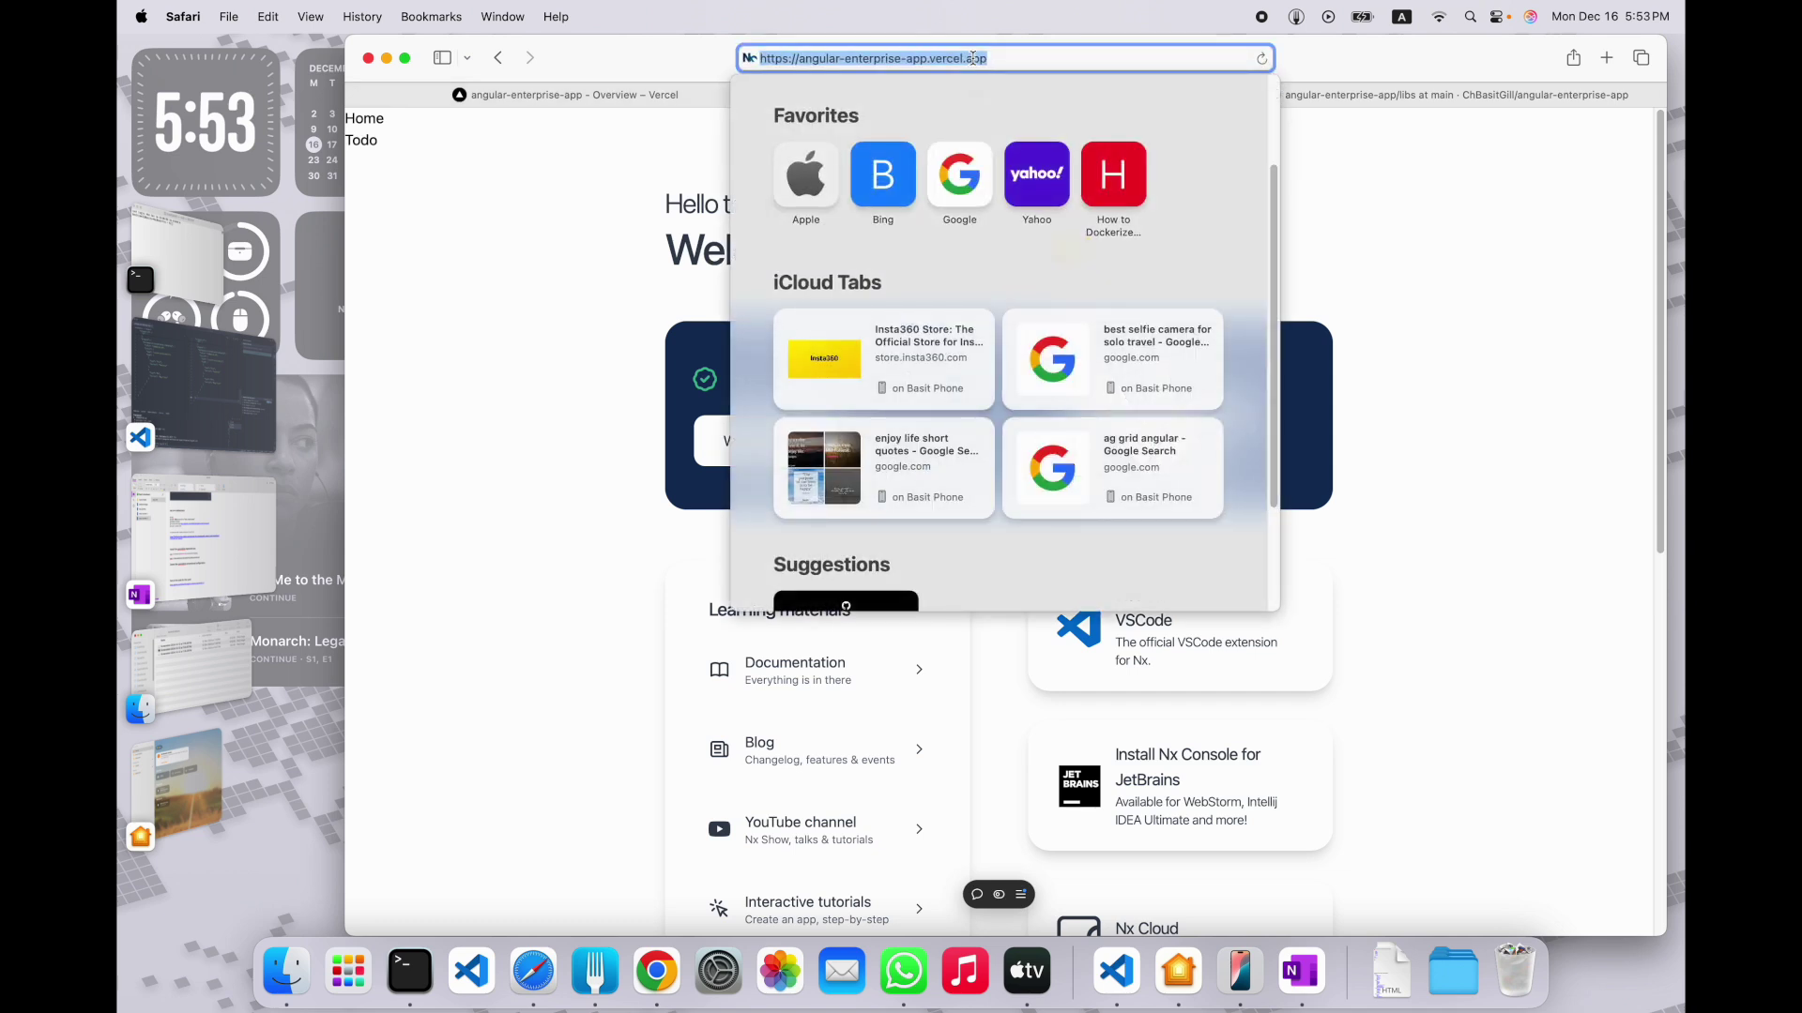
left_click(692, 260)
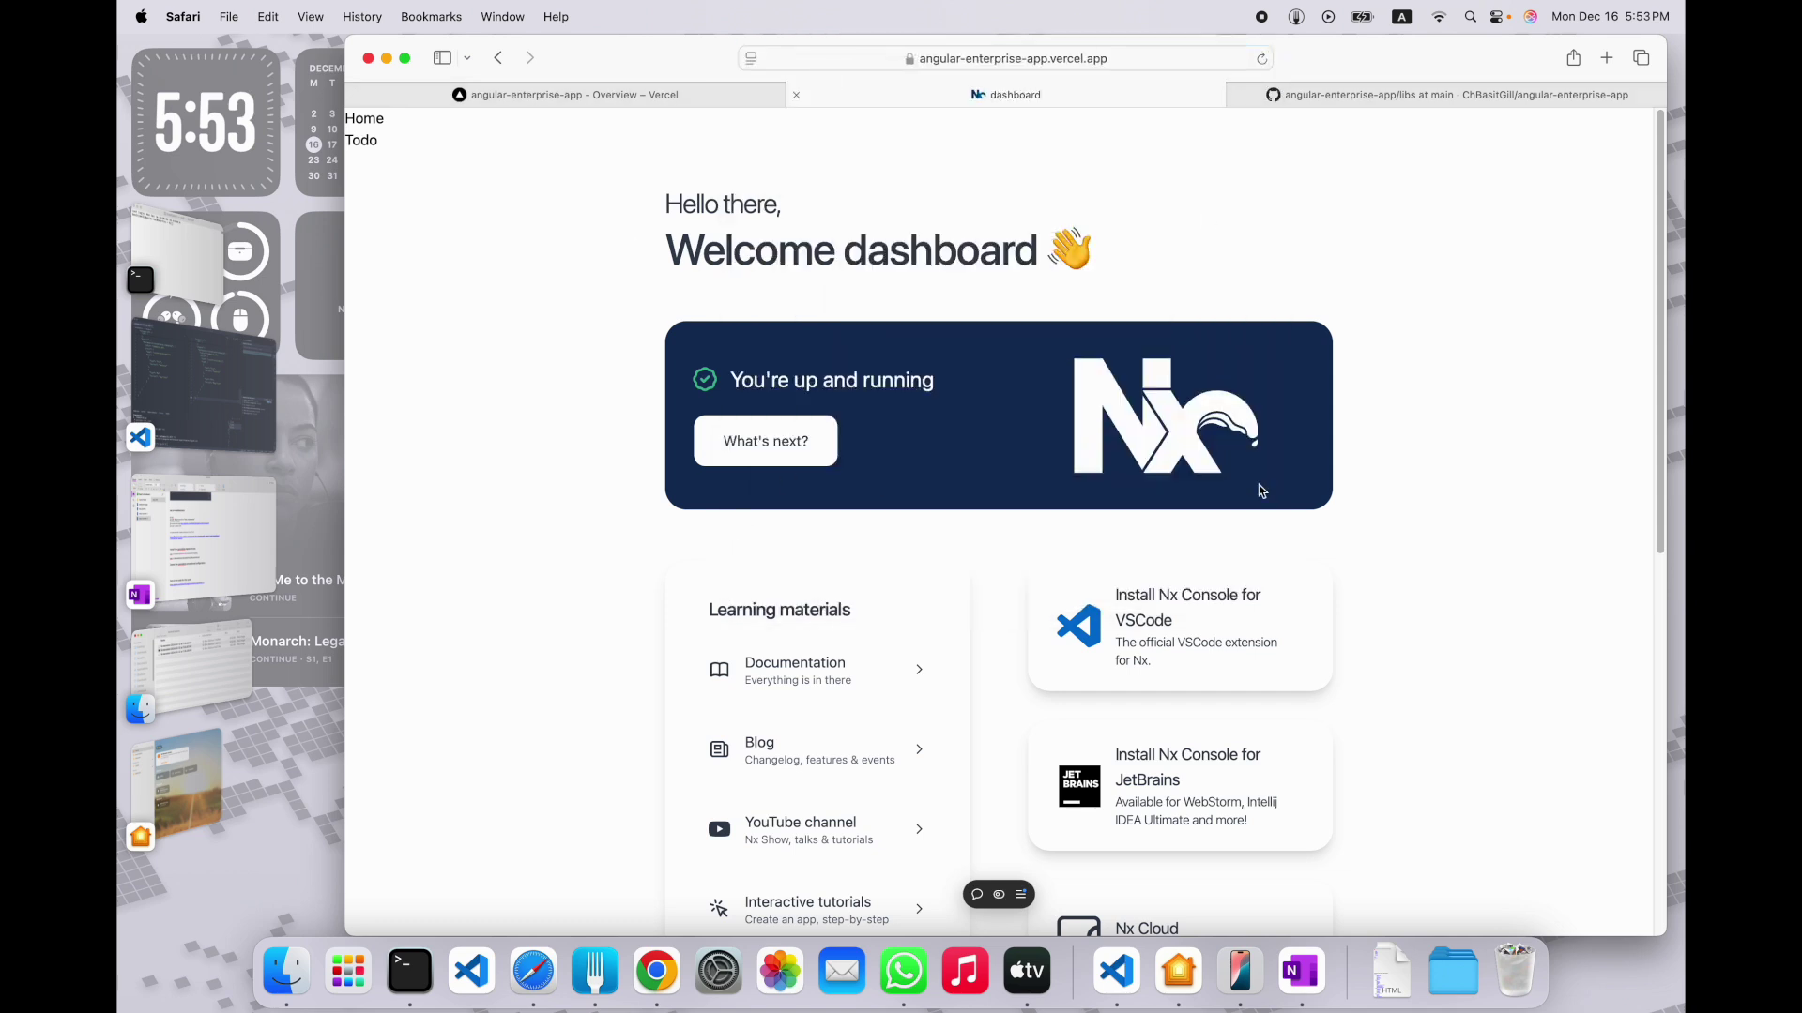